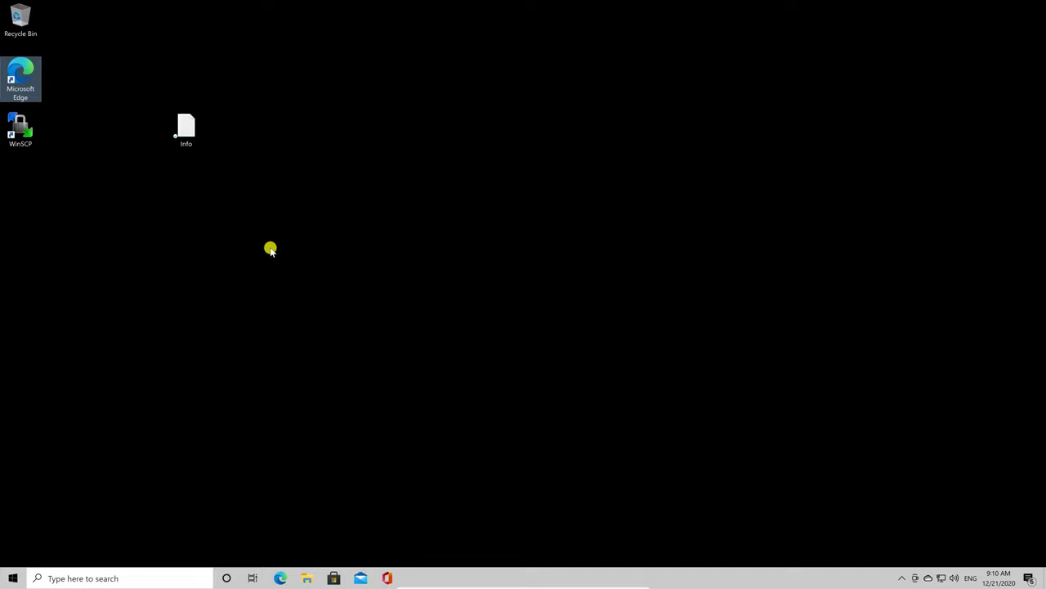
- Open Microsoft Edge, go to demo.dexhow.com/wp-admin/ and log in to the WordPress dashboard with the saved credentials
double_click(35, 79)
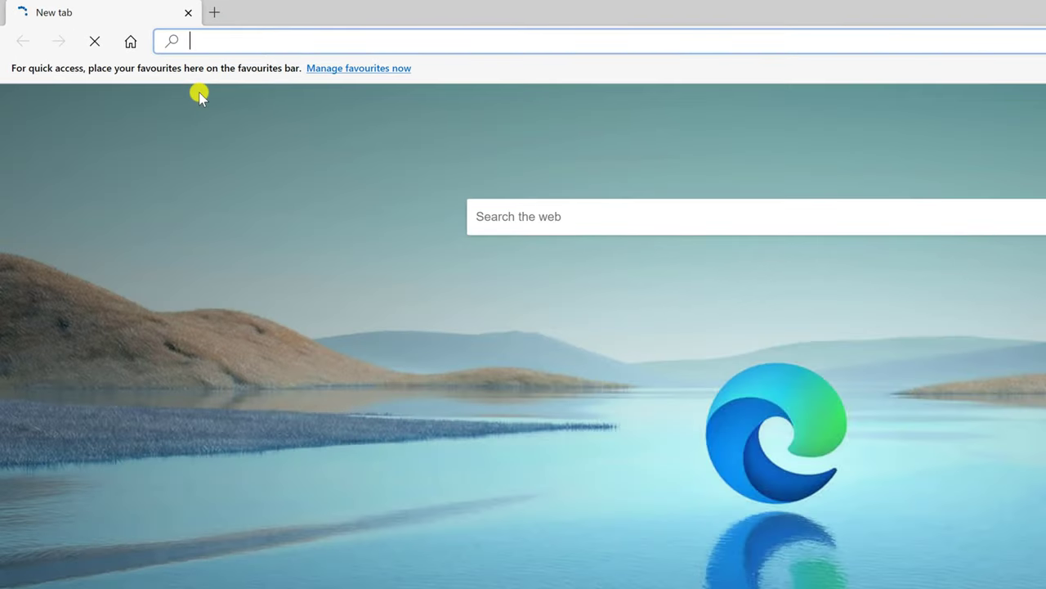
text(demo)
key(Right)
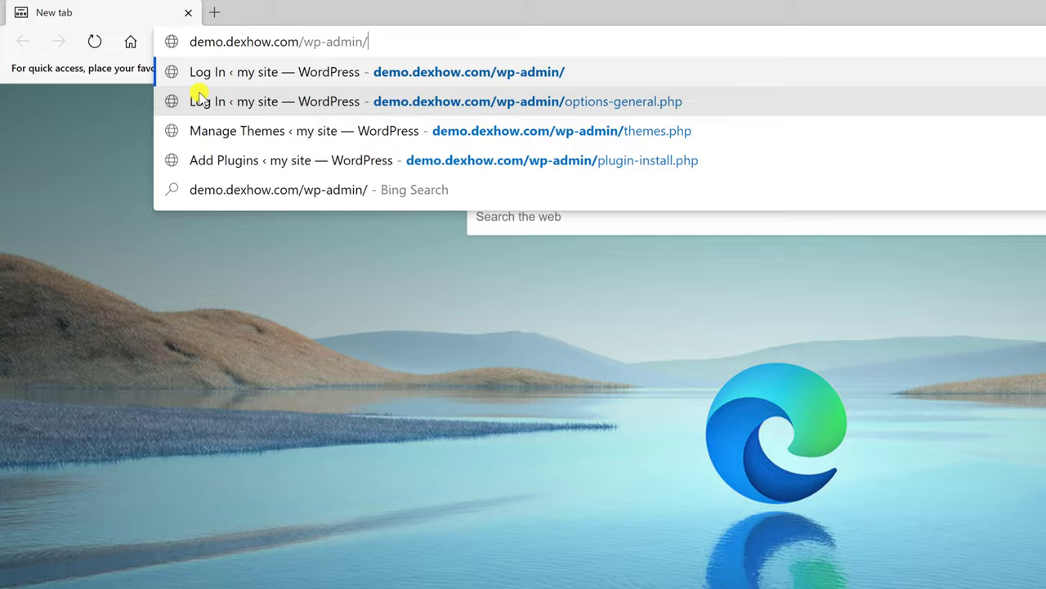
key(Return)
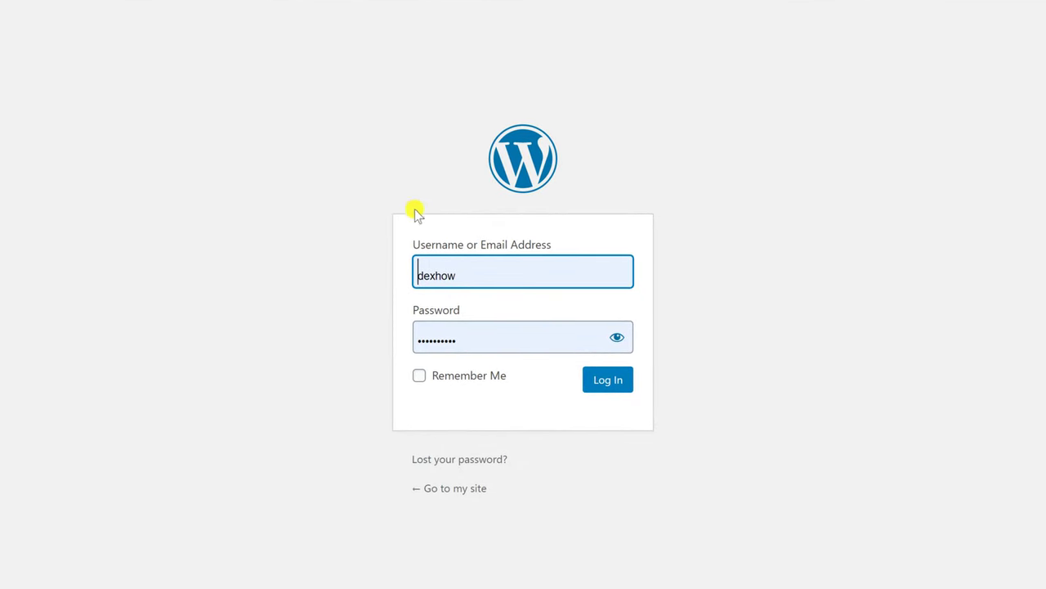
click(609, 382)
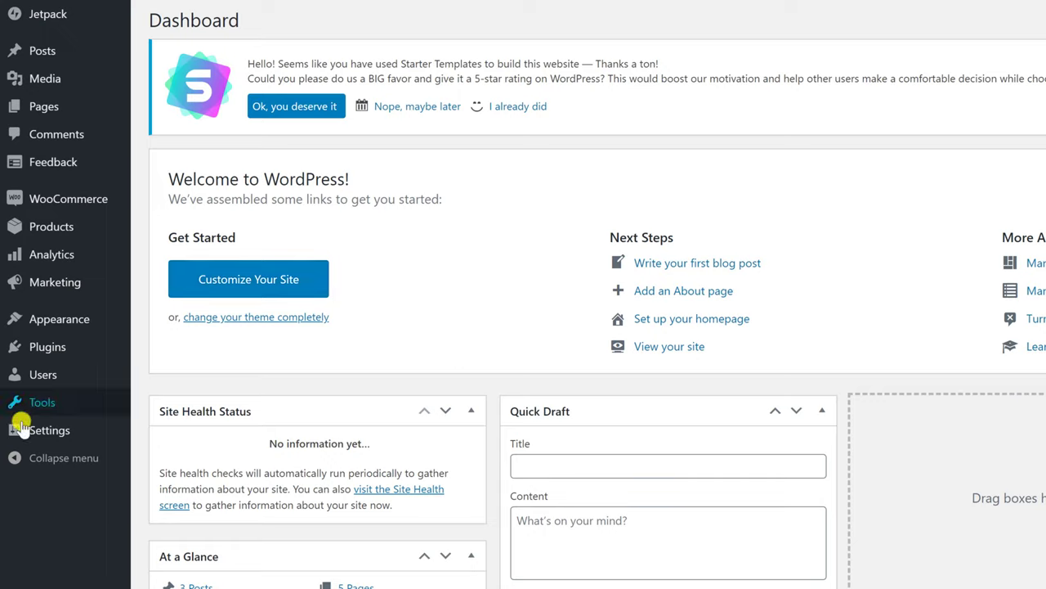
- Set the site's permalink structure to Post name in the permalink settings and save the changes
mouse_move(21, 425)
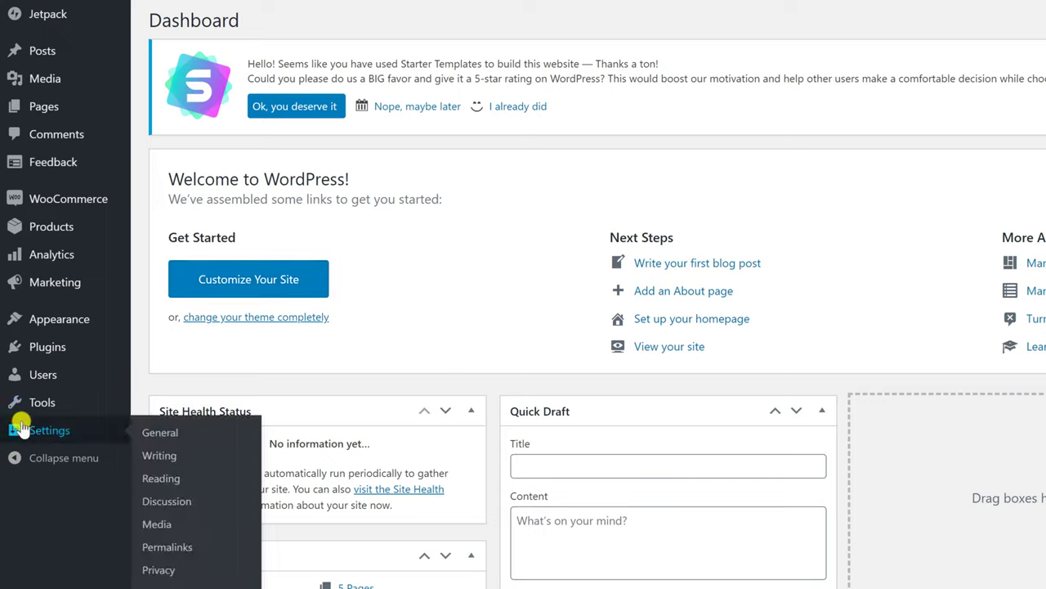
click(190, 544)
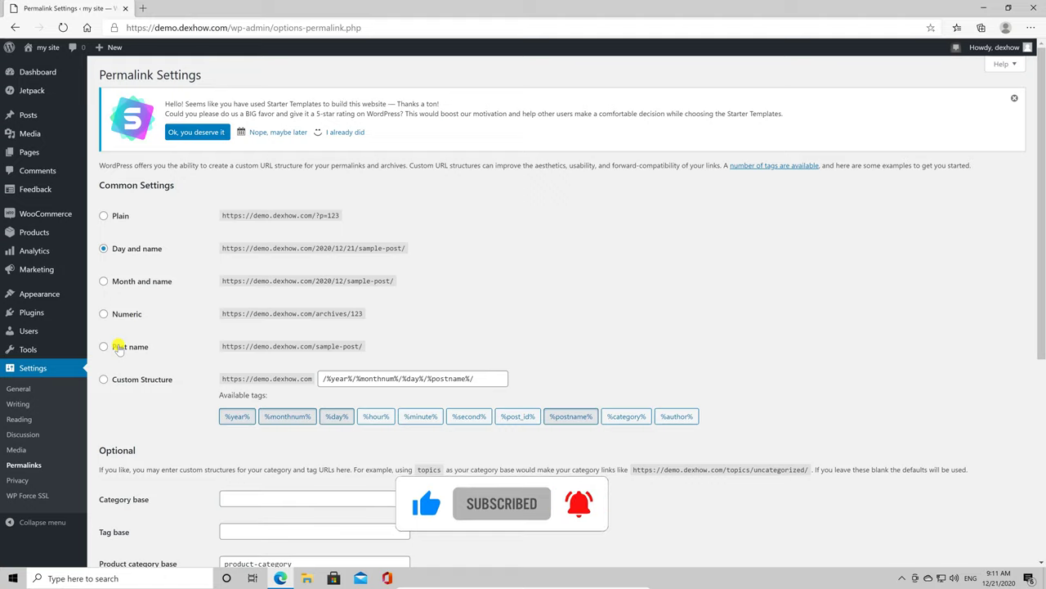
click(119, 348)
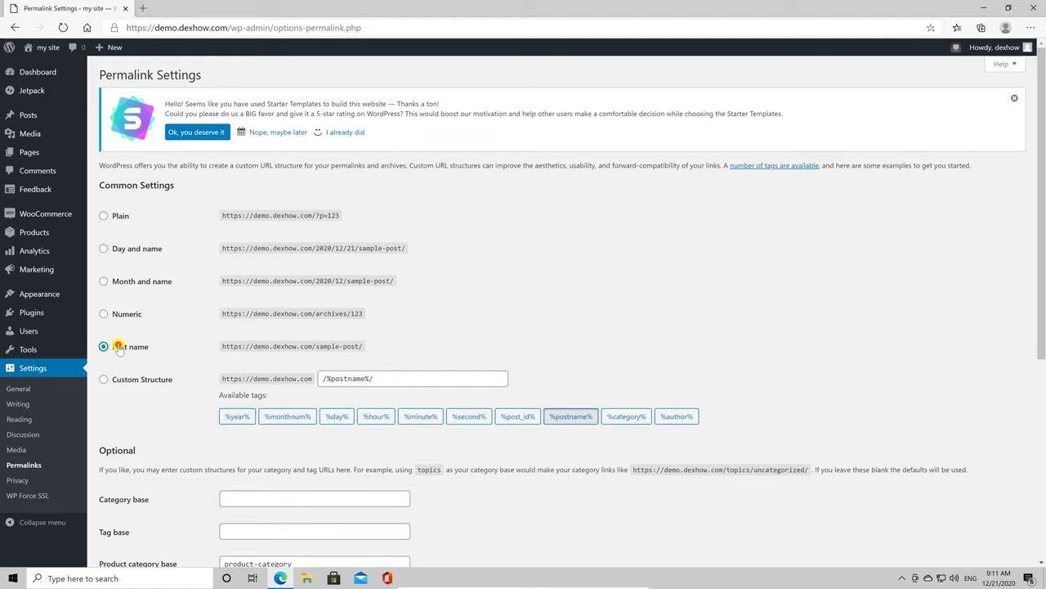
click(261, 346)
scroll(337, 416, down, 3)
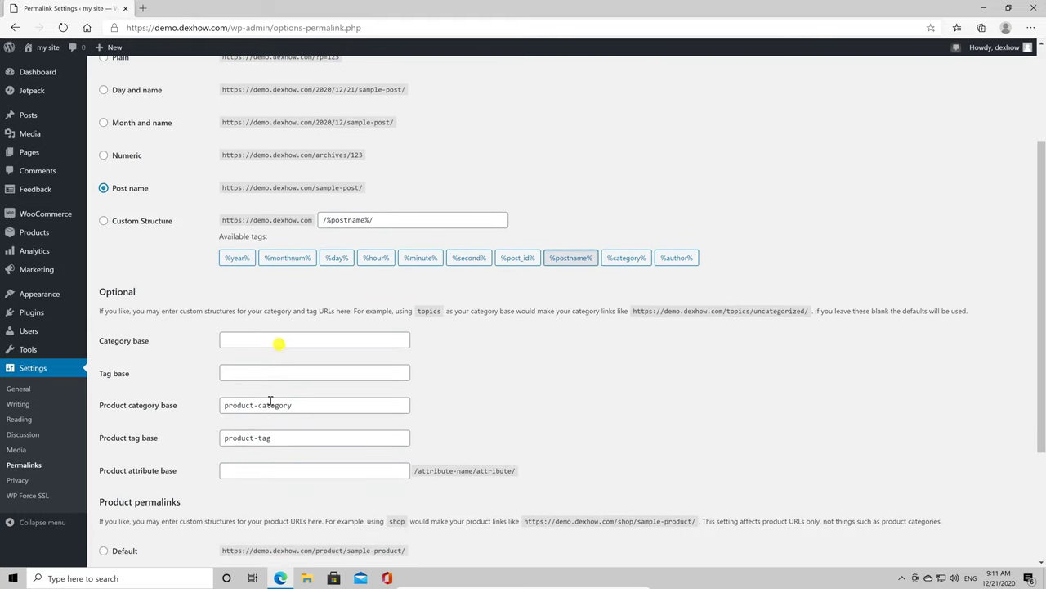
click(246, 344)
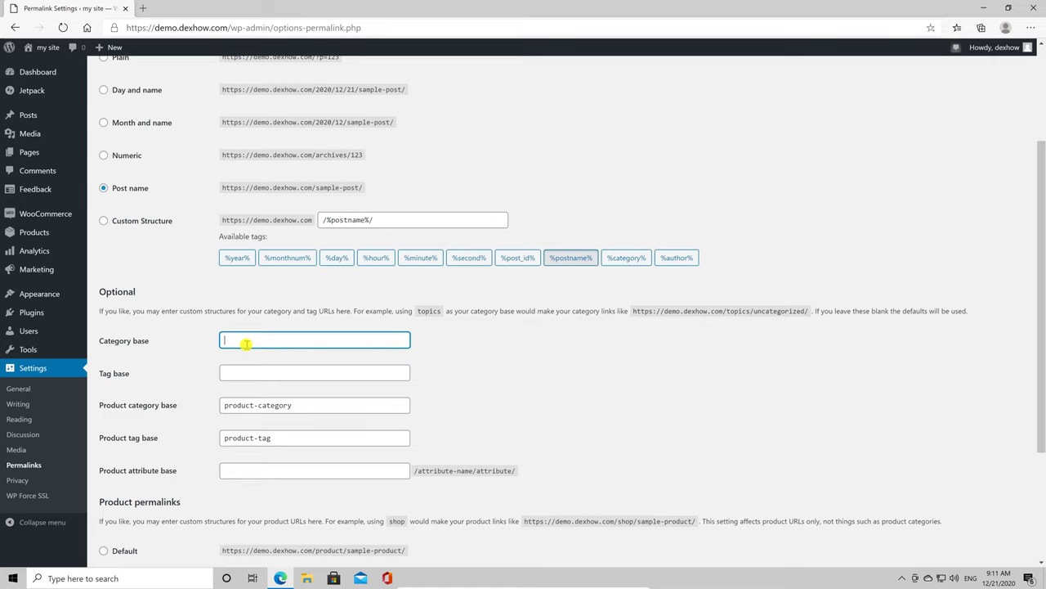
scroll(264, 426, down, 1)
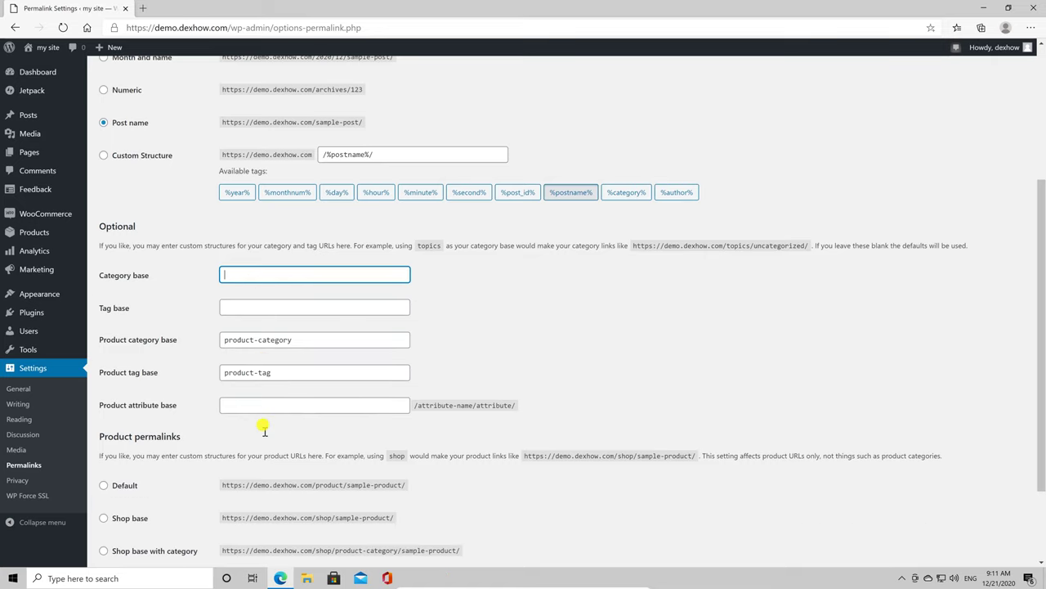
scroll(264, 426, down, 2)
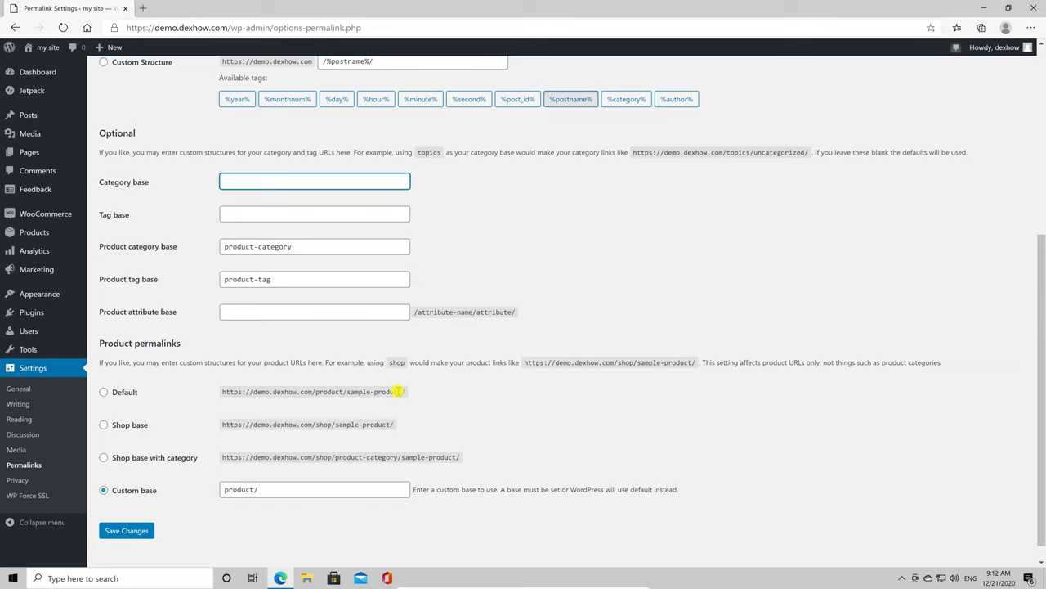
click(127, 532)
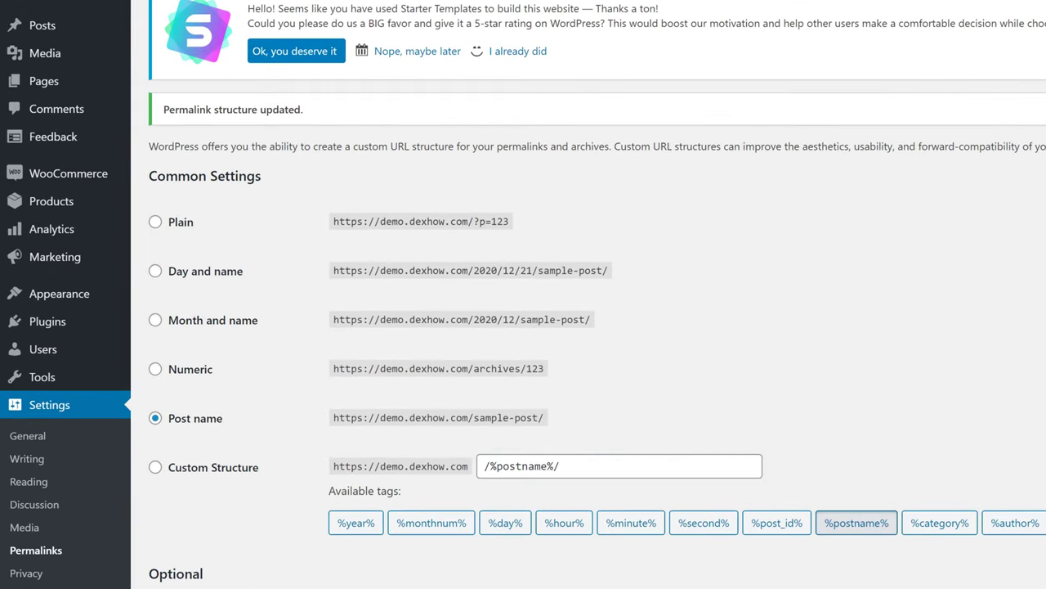
- Search the plugin directory for "yoast seo", then install and activate the Yoast SEO plugin
mouse_move(85, 325)
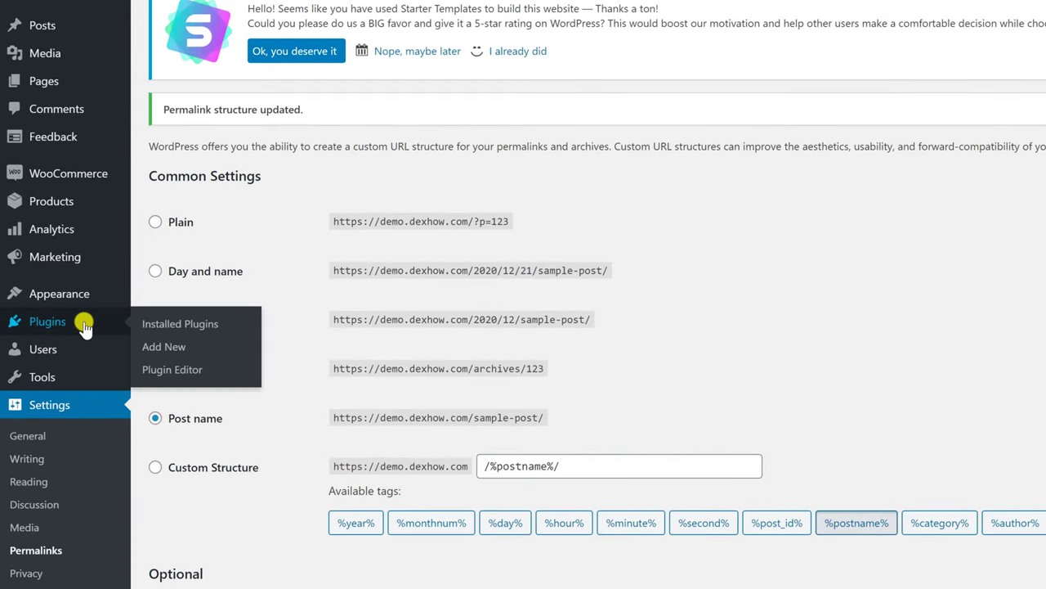
click(173, 350)
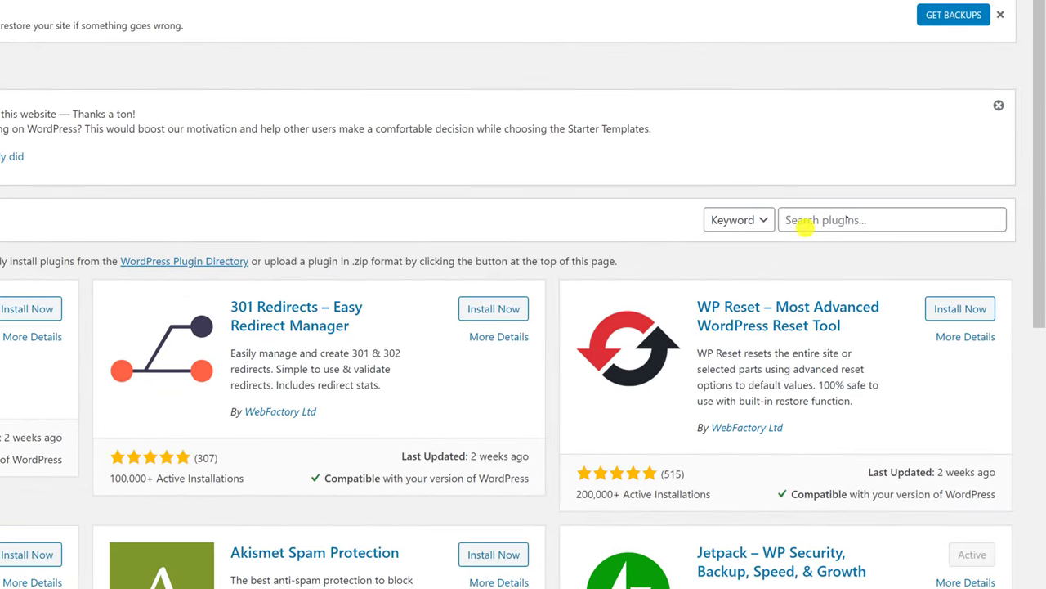
click(847, 221)
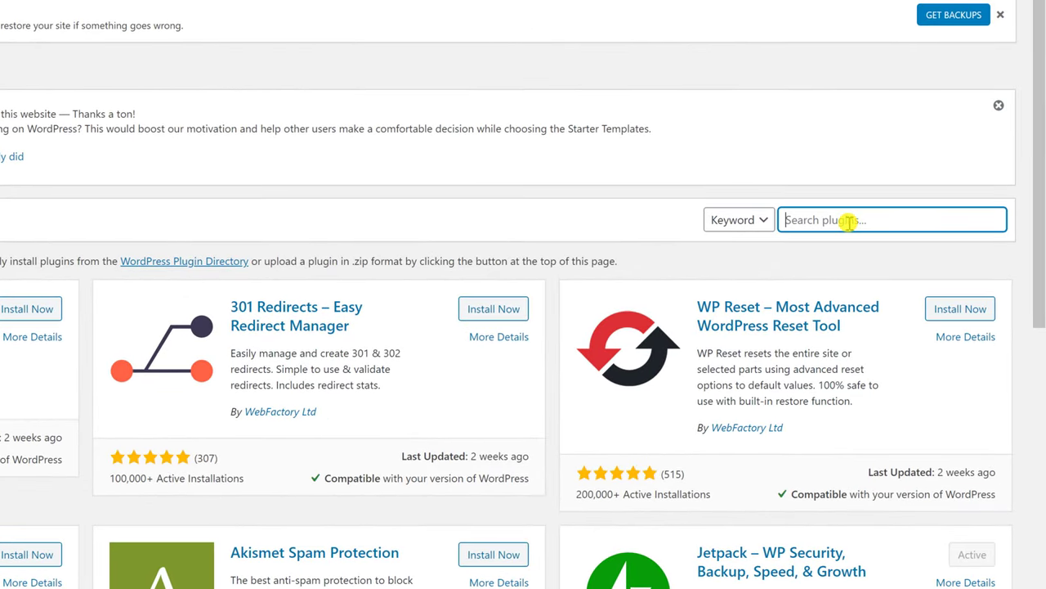
text(yoast seo)
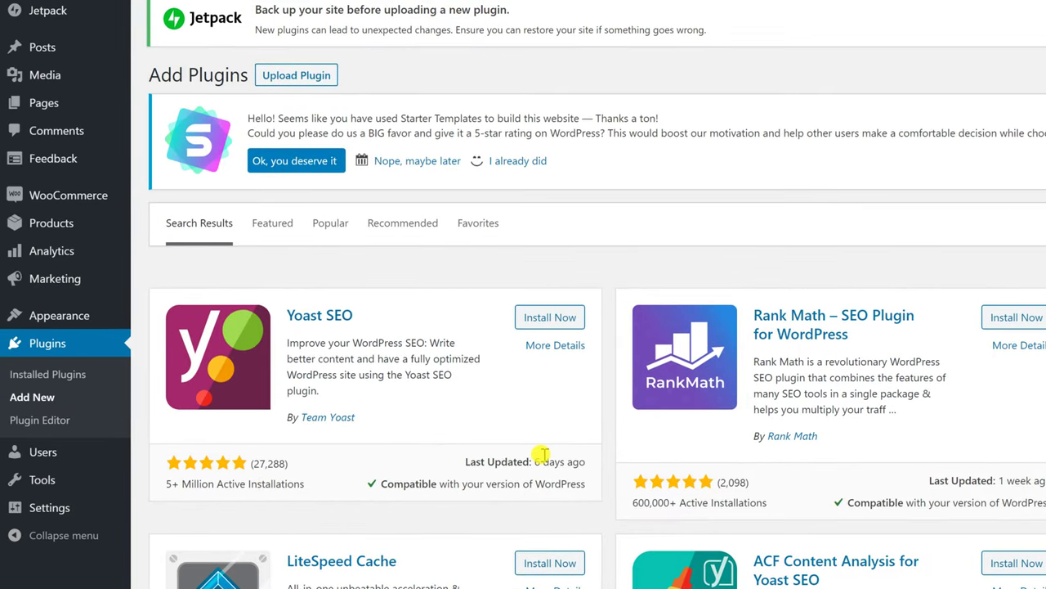
click(562, 325)
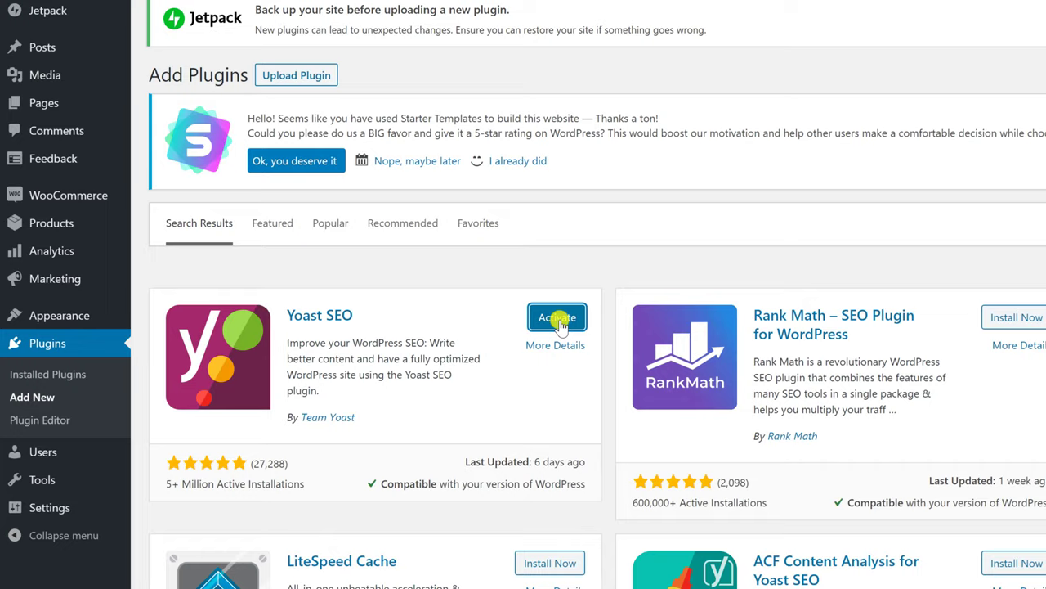
click(559, 318)
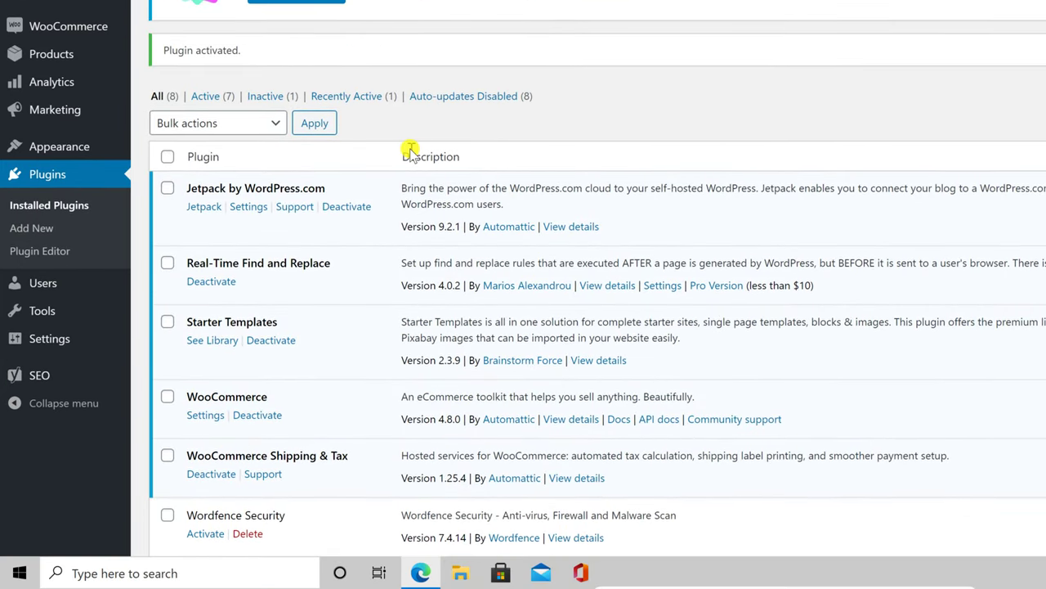
- Review the enabled features and third-party integrations in Yoast SEO's general settings
mouse_move(70, 370)
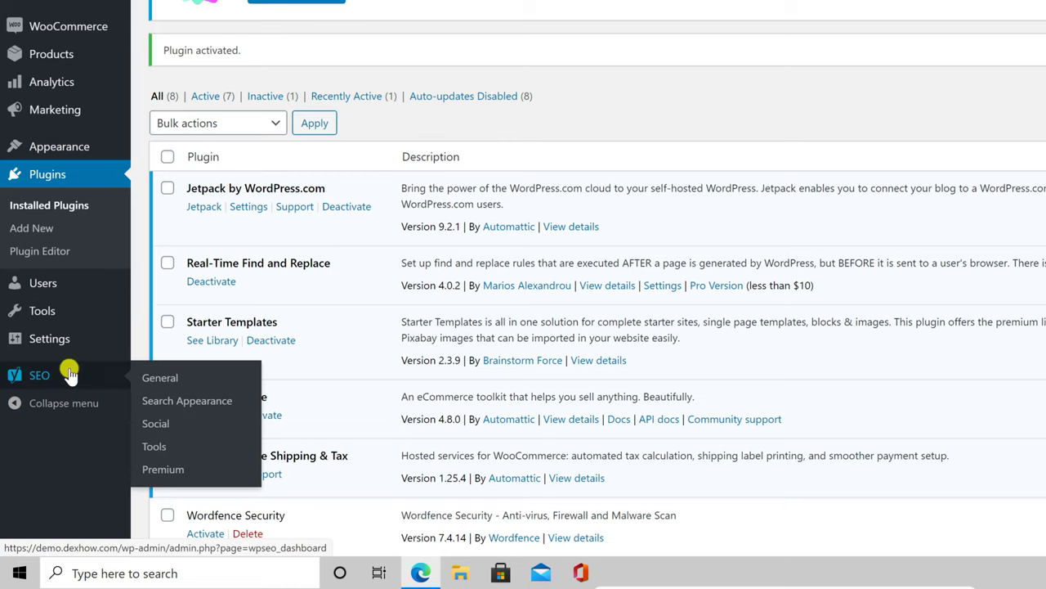
click(172, 379)
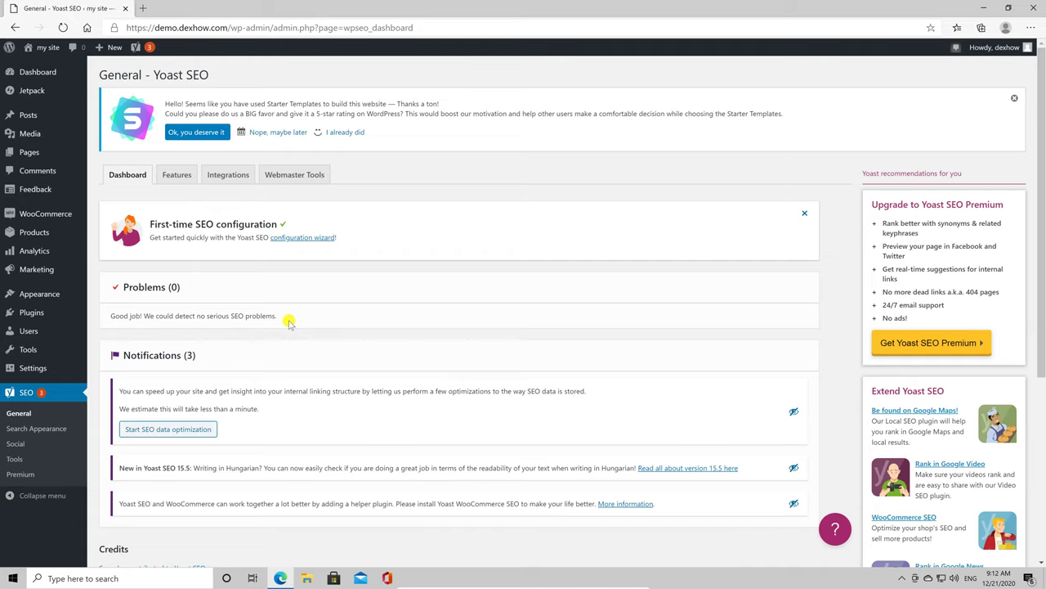
click(195, 175)
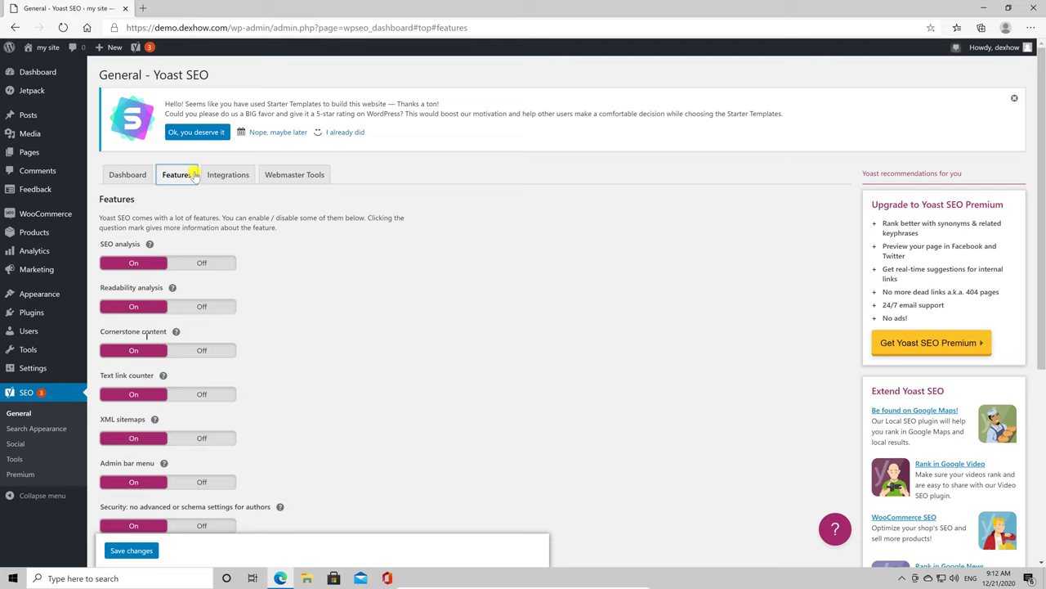
scroll(124, 448, down, 2)
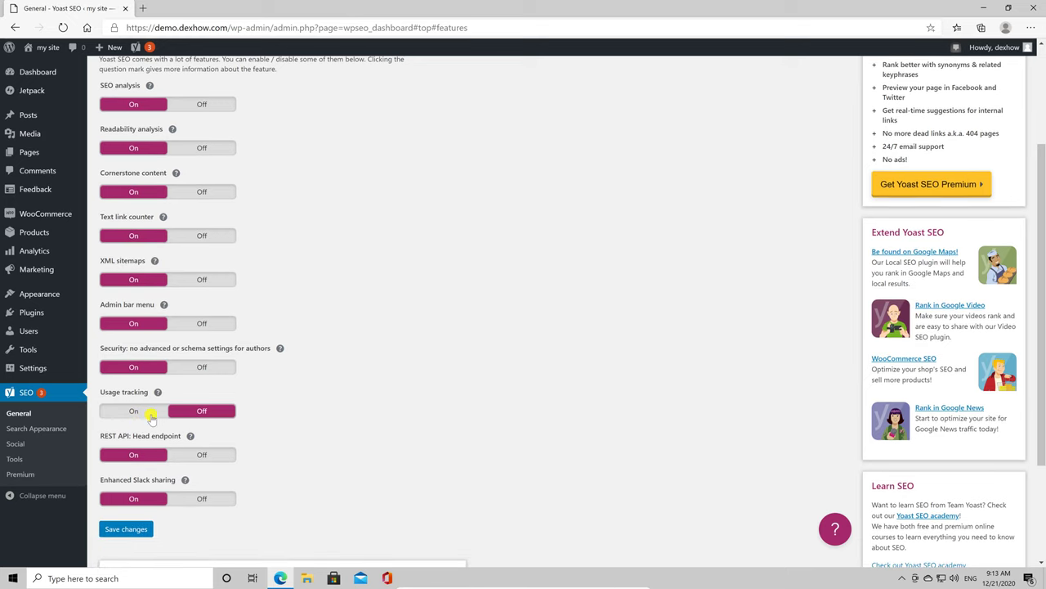
scroll(152, 417, down, 1)
scroll(151, 417, up, 2)
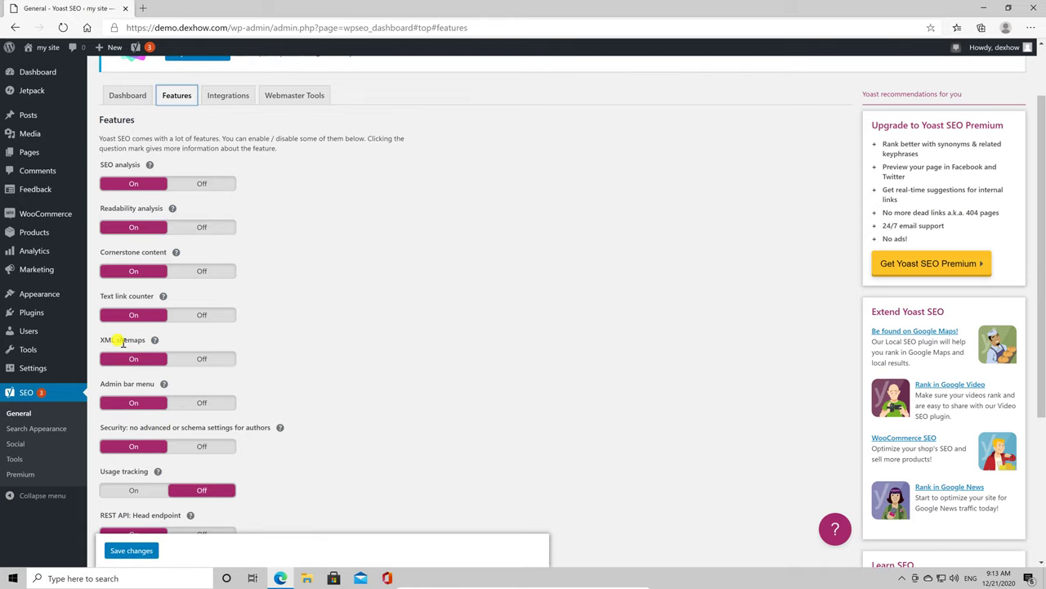
scroll(245, 393, up, 1)
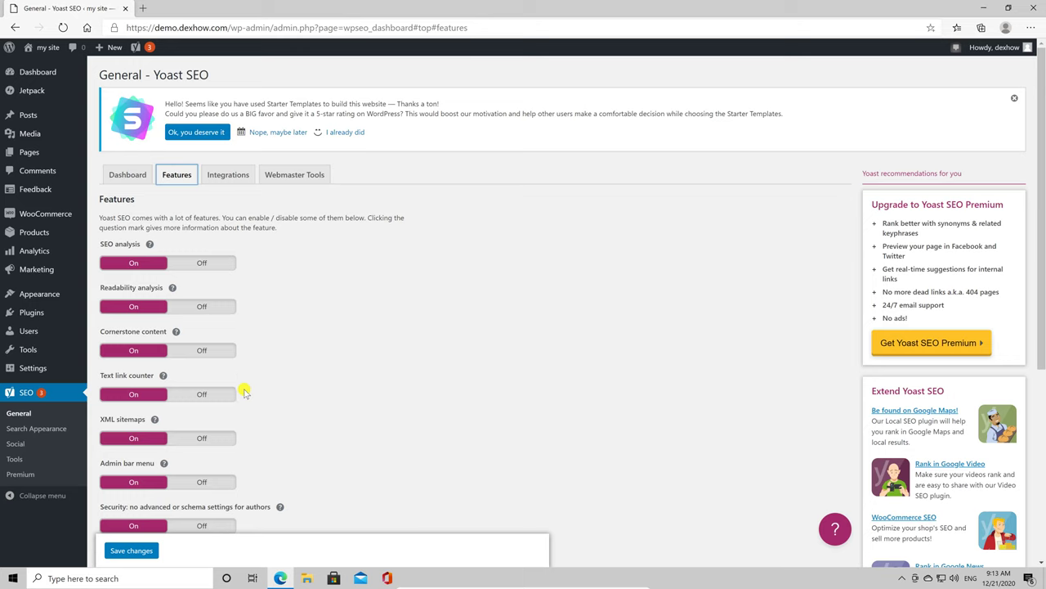
click(228, 176)
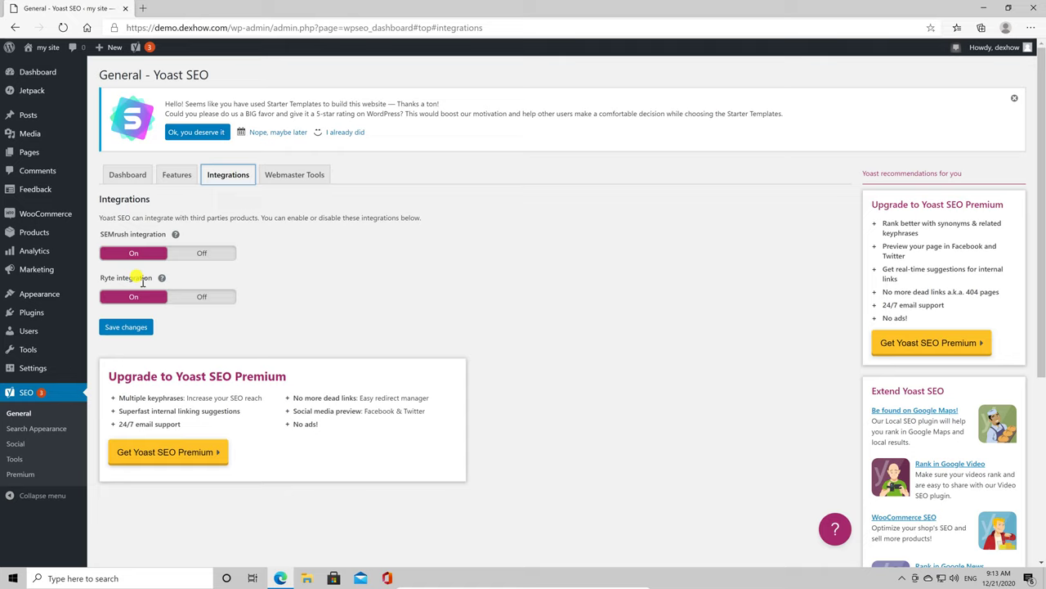
- Open Google Search Console from Yoast's webmaster verification settings, choose HTML tag verification and copy the meta tag
click(293, 179)
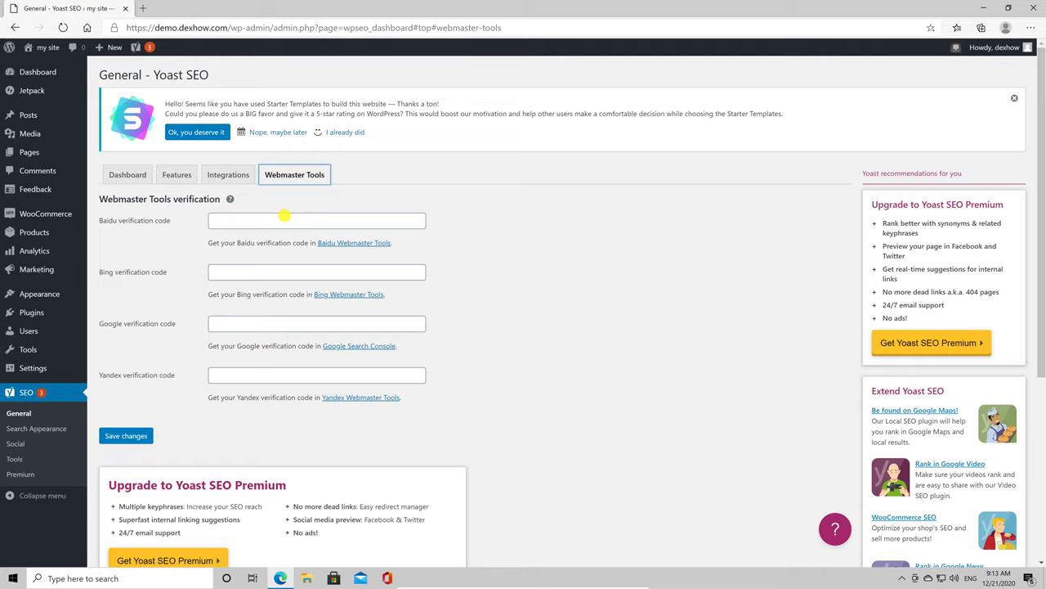
click(273, 222)
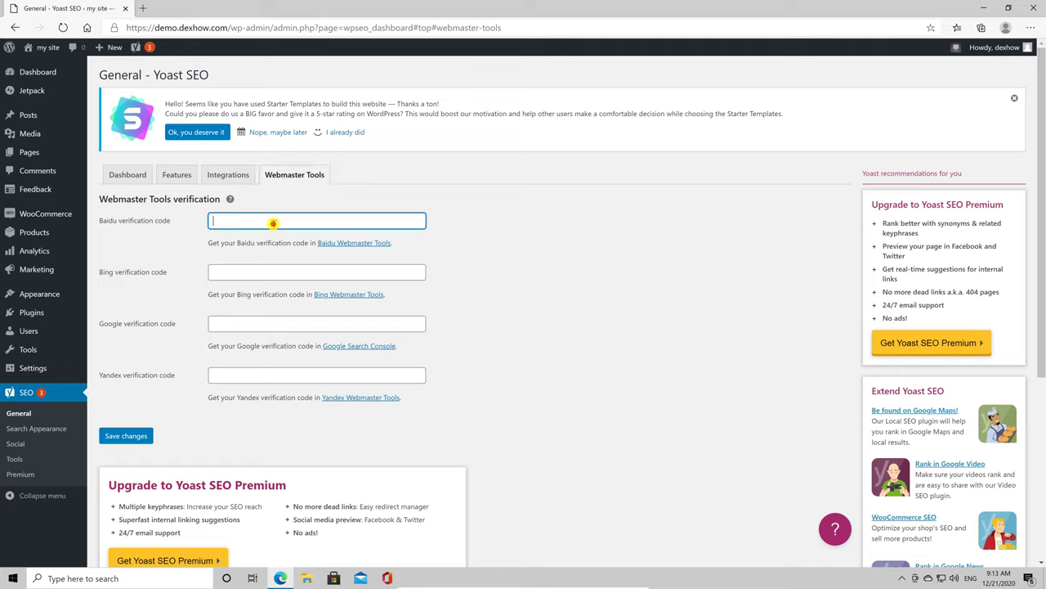
click(377, 350)
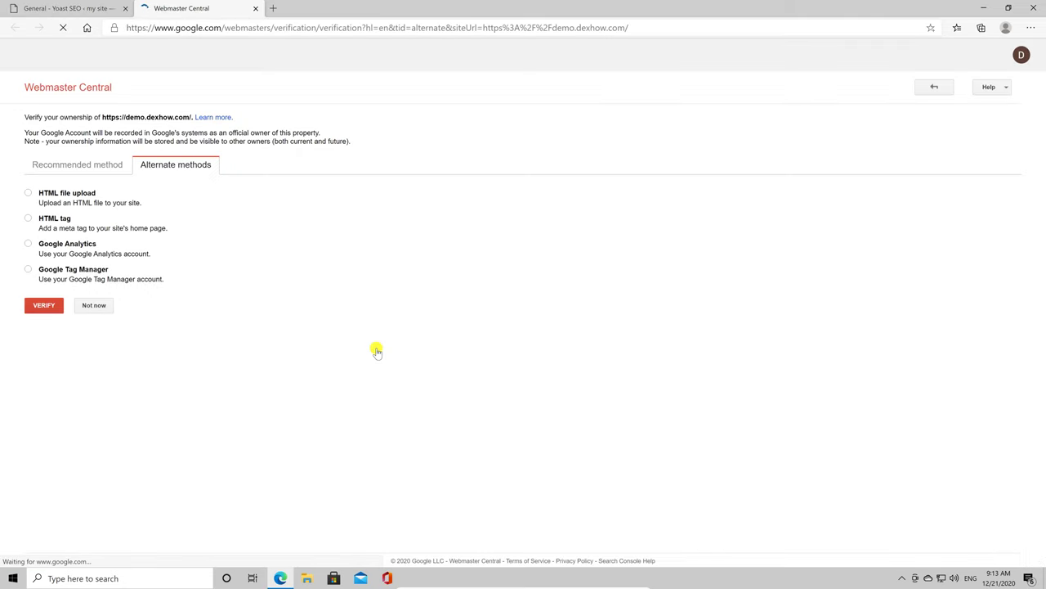
click(29, 218)
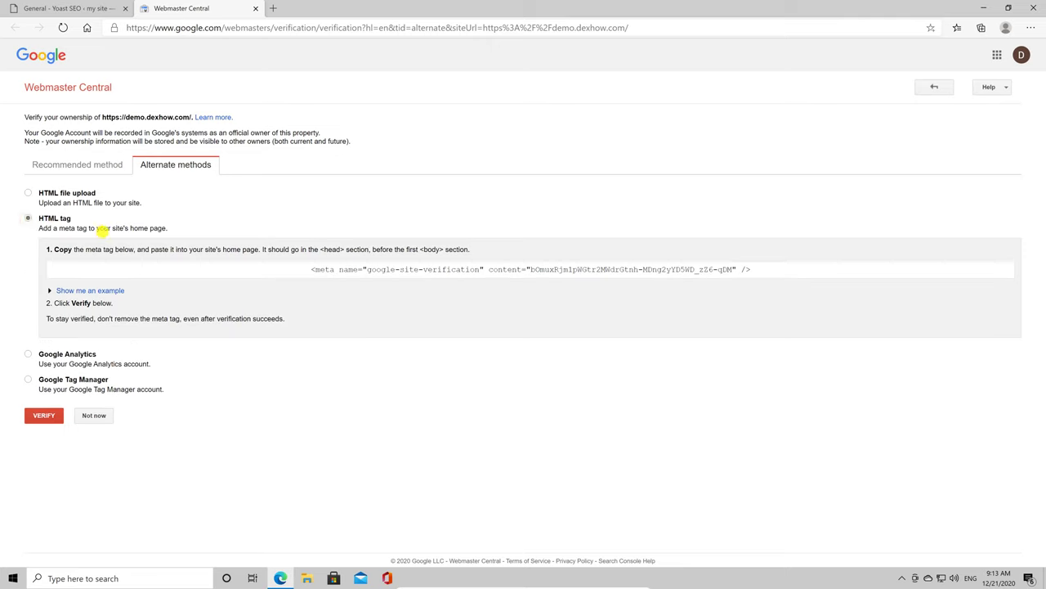
drag(310, 269, 754, 271)
right_click(700, 274)
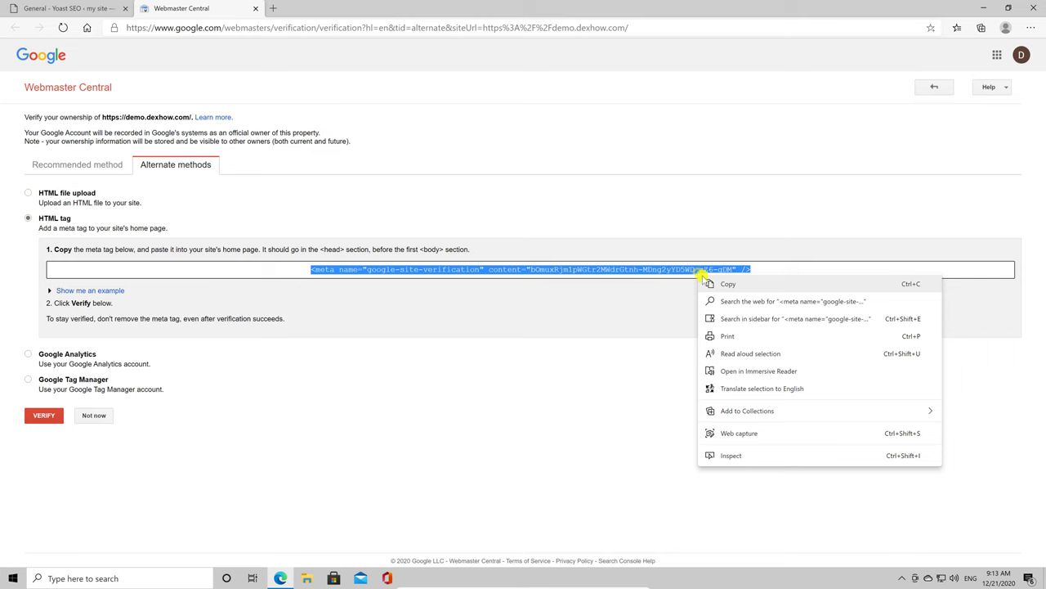
click(707, 283)
- Paste the copied meta tag into Yoast SEO's Google verification code field and save the changes
click(57, 7)
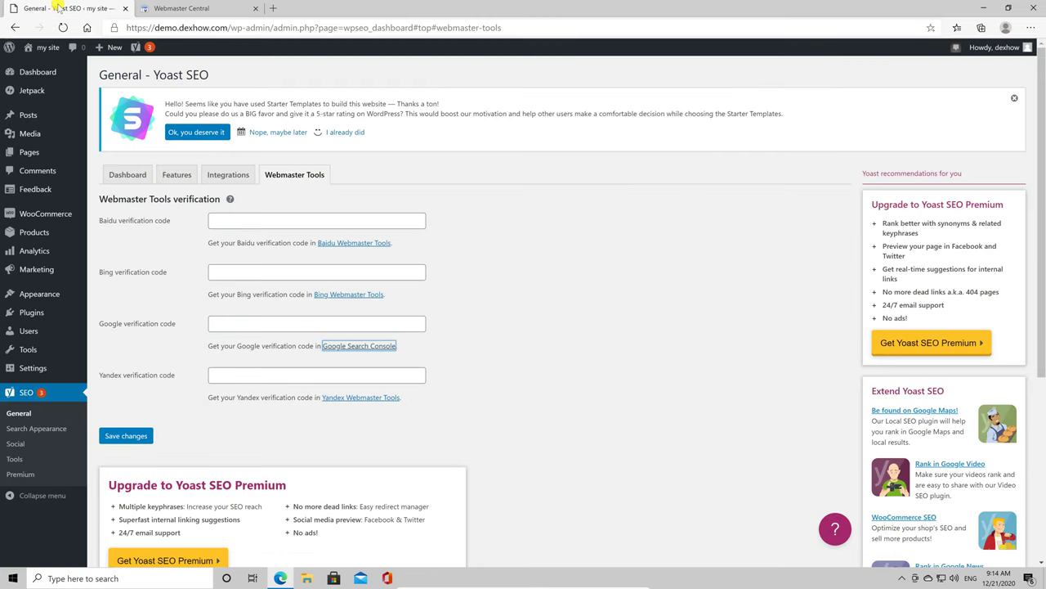
click(280, 323)
key(ctrl+v)
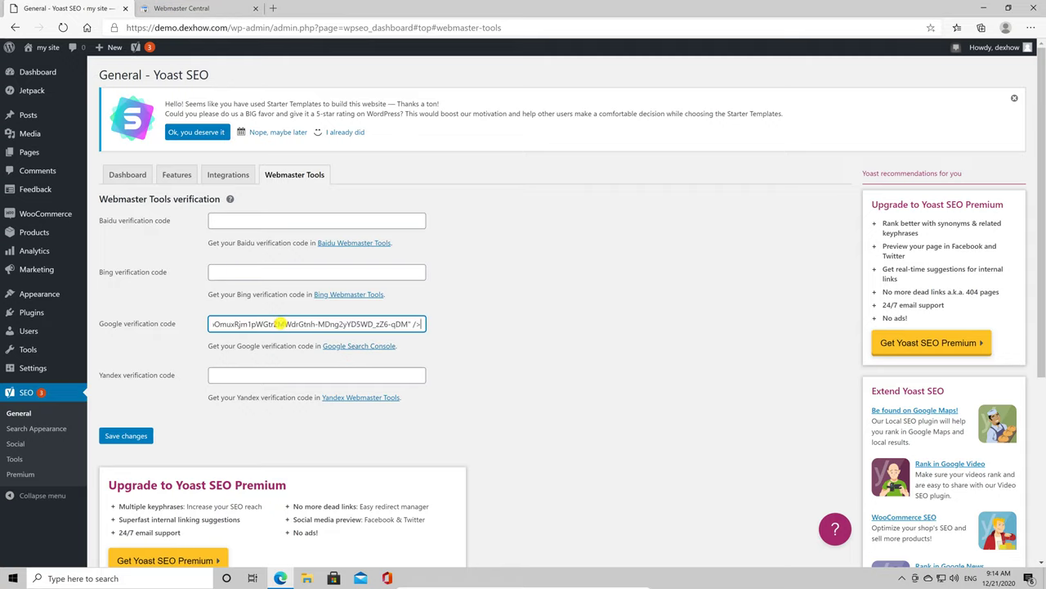
click(133, 436)
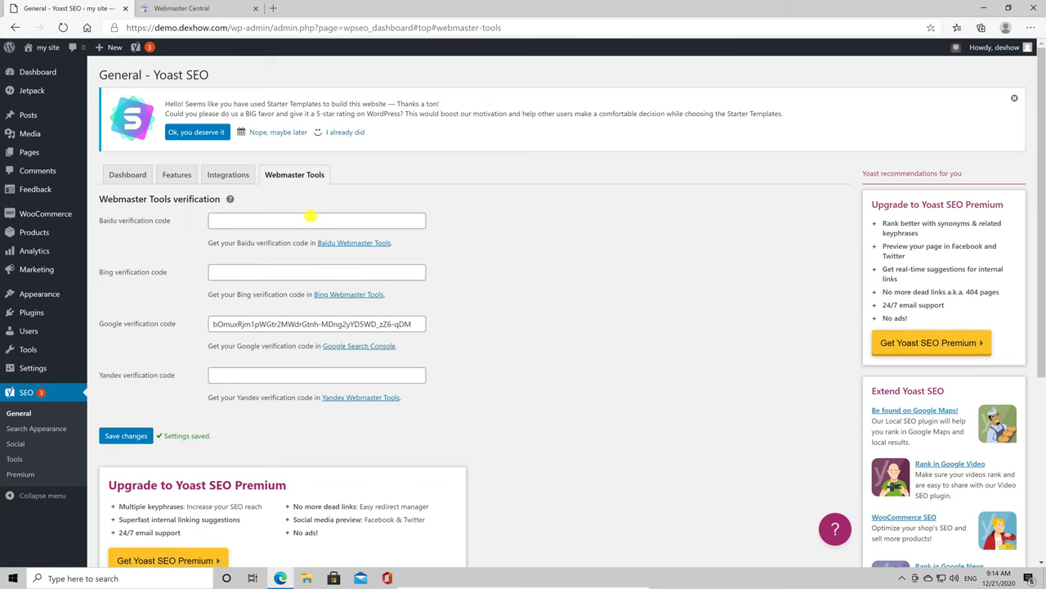
- Verify ownership of demo.dexhow.com in Google Webmaster Central and return to the Yoast SEO settings
click(195, 8)
click(44, 416)
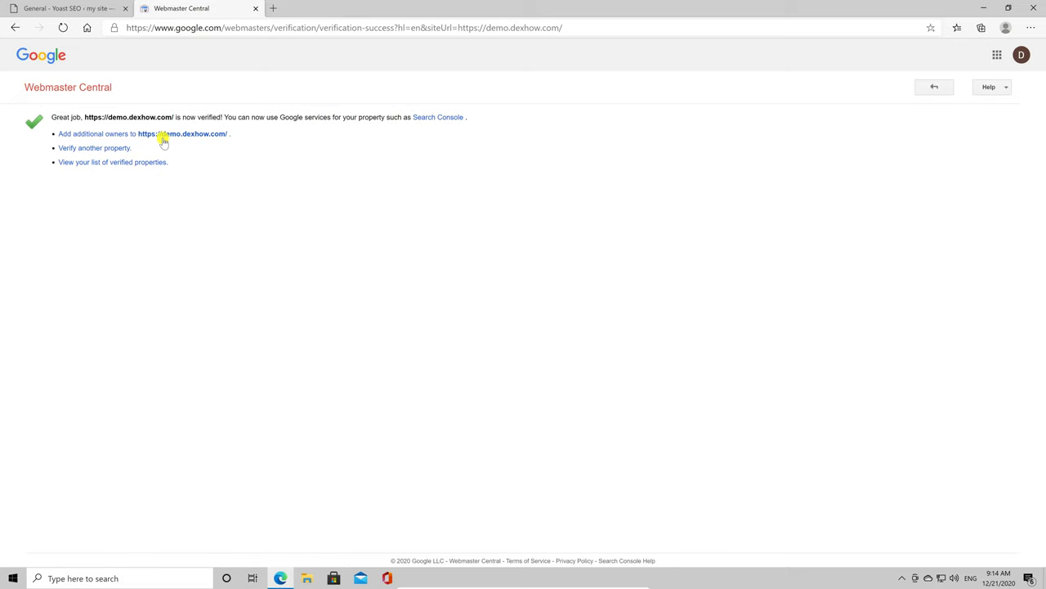
click(85, 7)
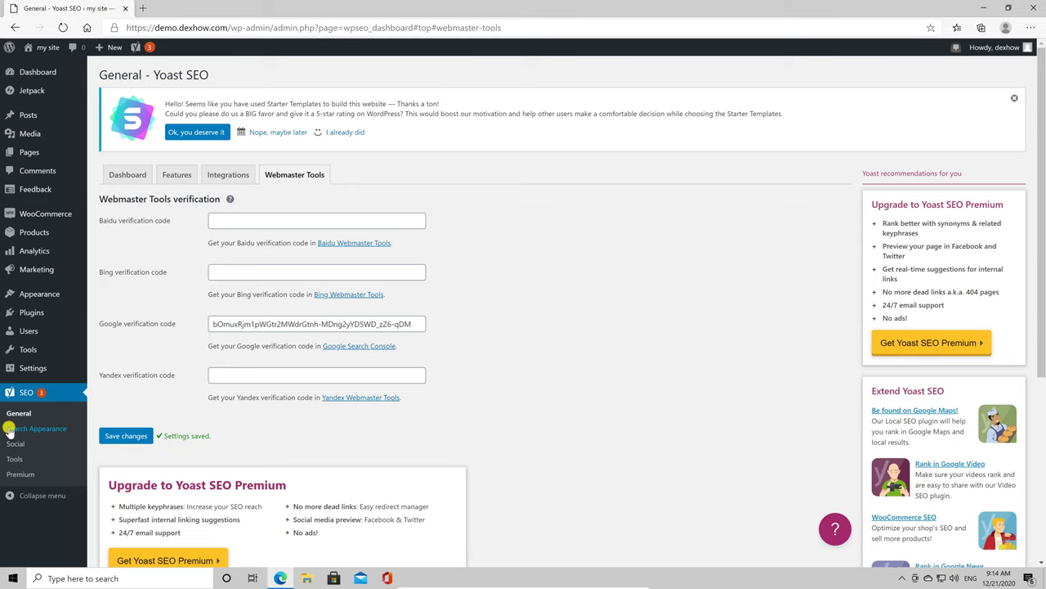
- Open Yoast SEO's Search Appearance settings and choose Organization as what the site represents in the Knowledge Graph
click(42, 428)
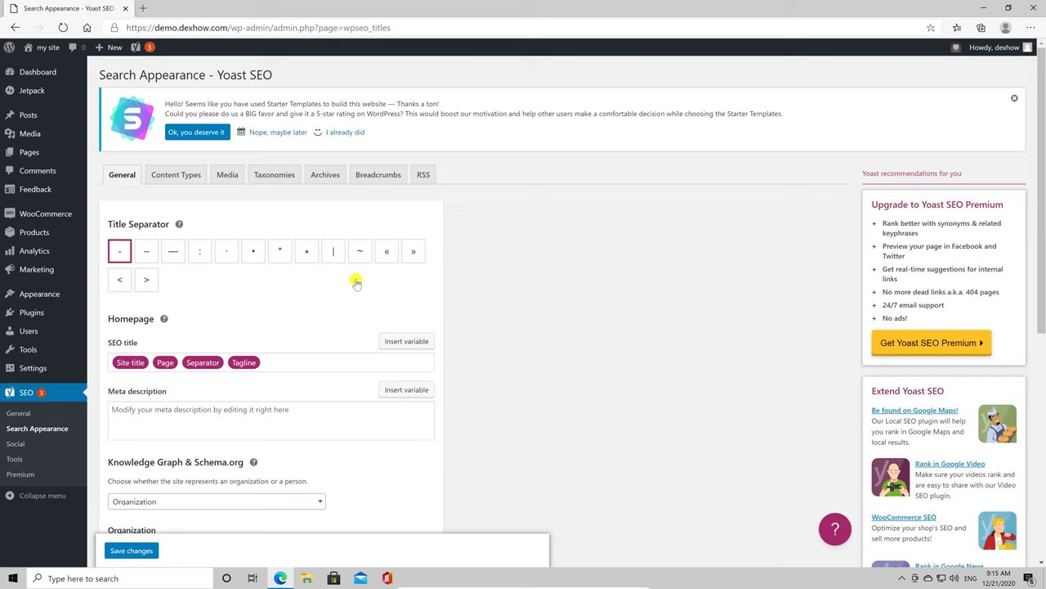
scroll(381, 387, down, 4)
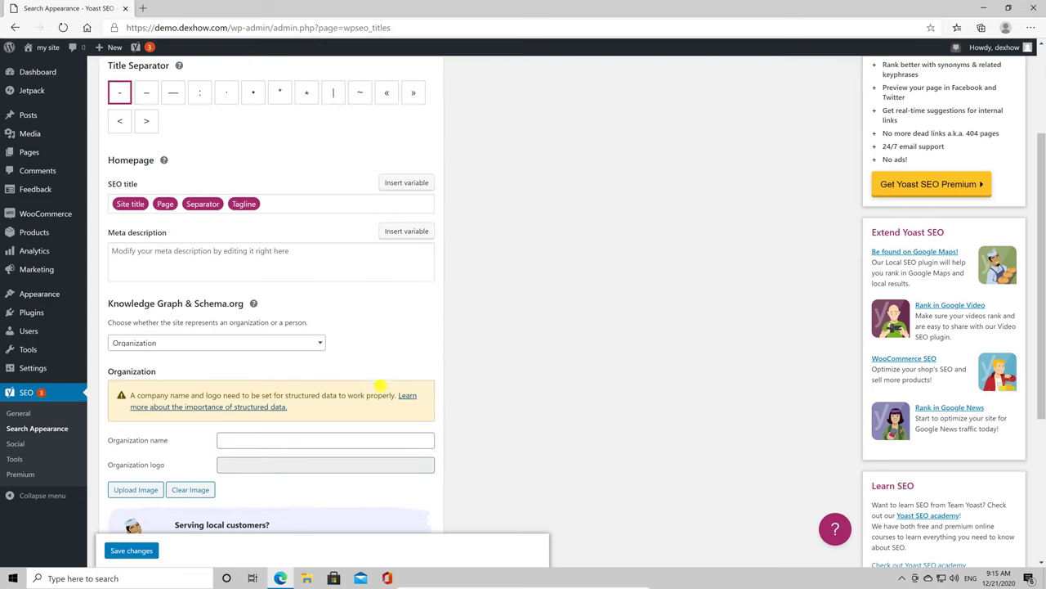
click(234, 343)
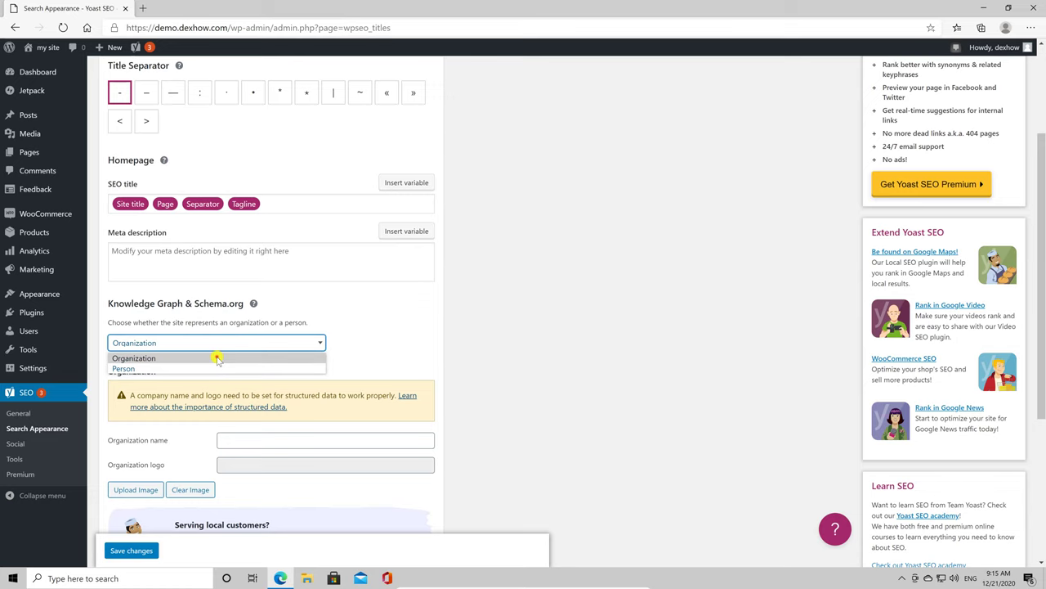
click(216, 358)
scroll(317, 434, down, 2)
scroll(317, 433, down, 2)
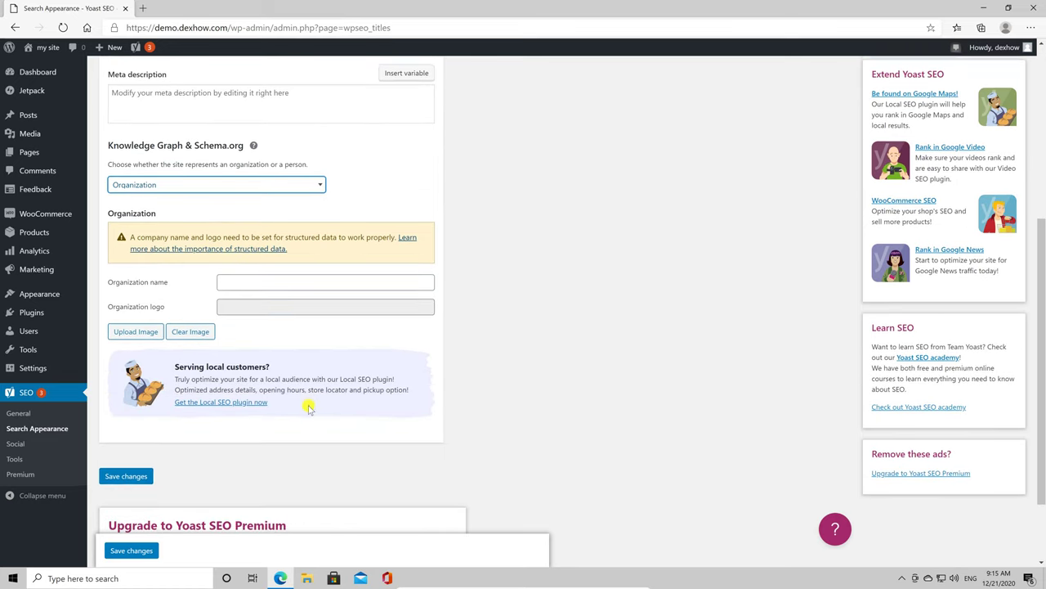
scroll(304, 401, up, 3)
scroll(304, 391, up, 1)
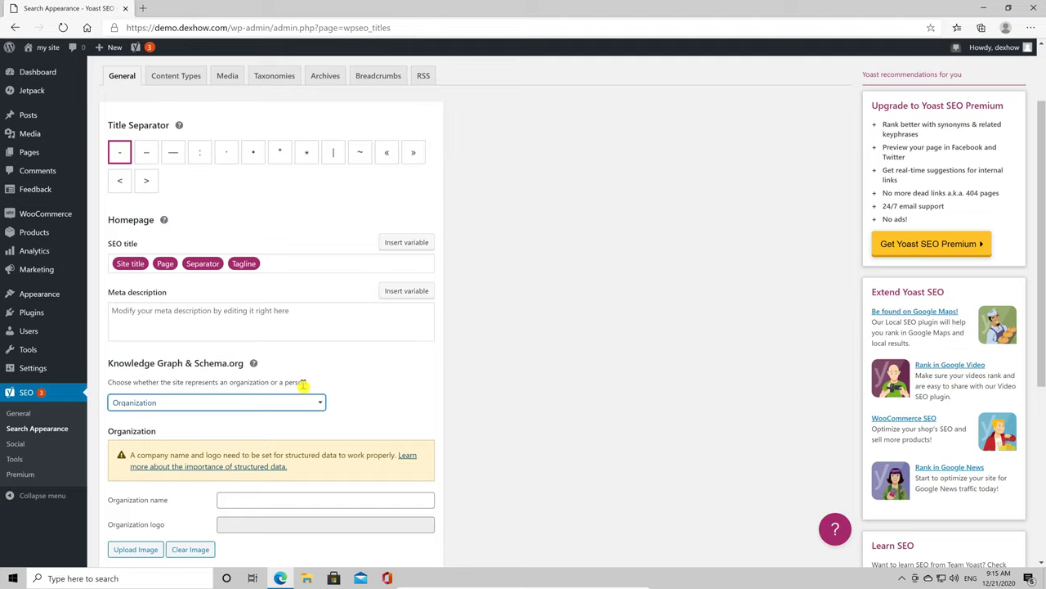
- Insert the Primary category variable into the Posts meta description in the content type settings
scroll(150, 229, up, 2)
click(180, 156)
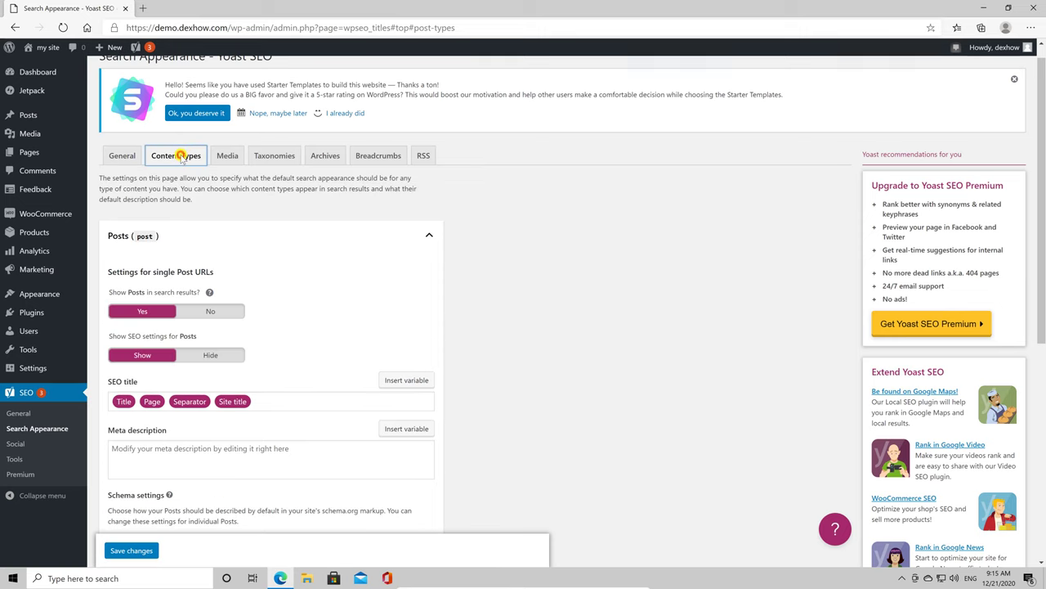
scroll(281, 432, down, 1)
click(253, 380)
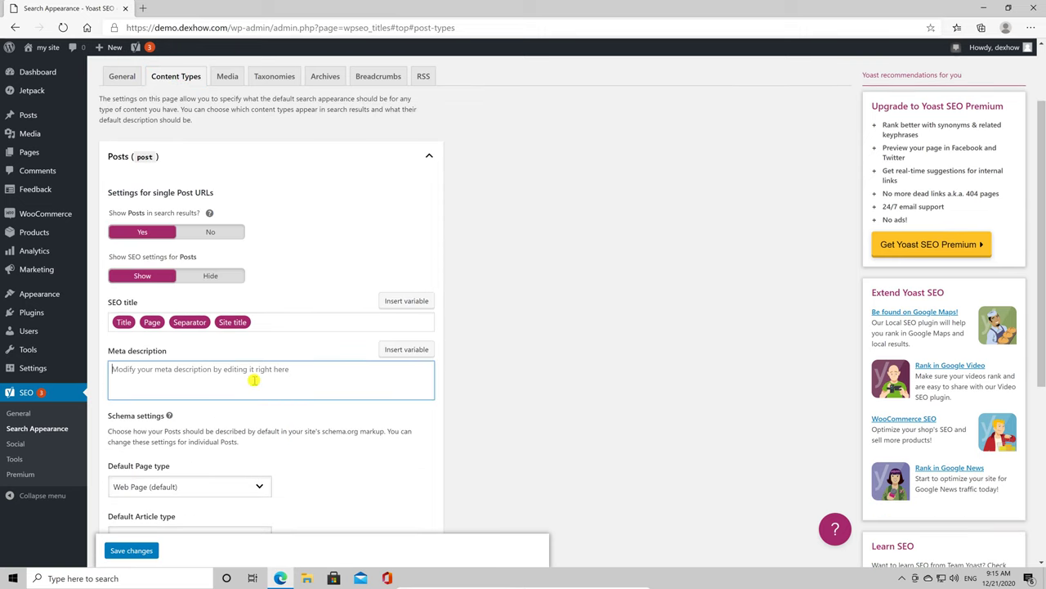
click(402, 350)
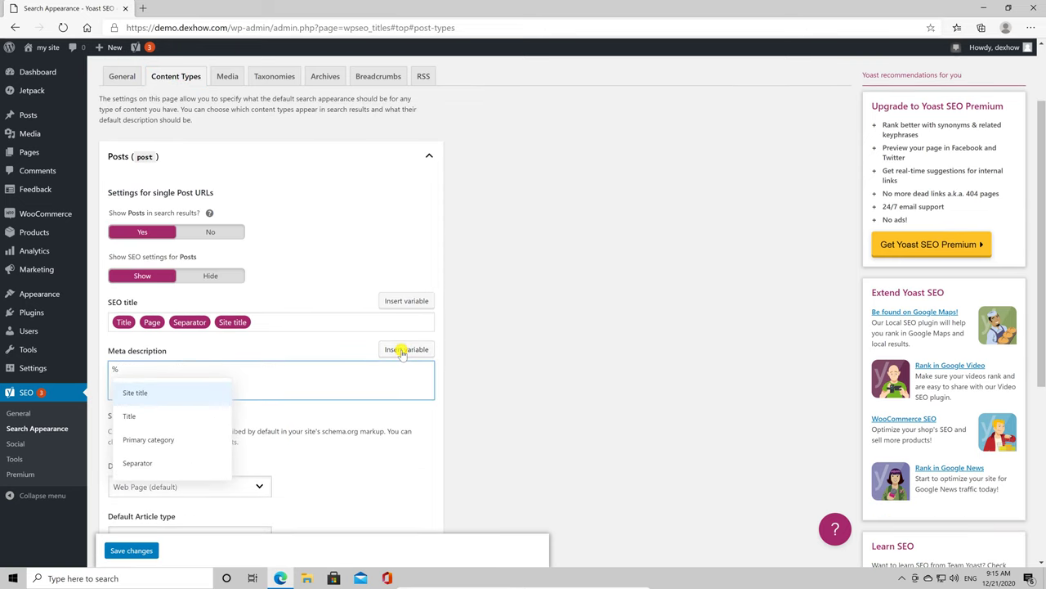
key(Down)
key(Down)
key(Down)
key(Up)
key(Up)
key(Up)
key(Down)
key(Down)
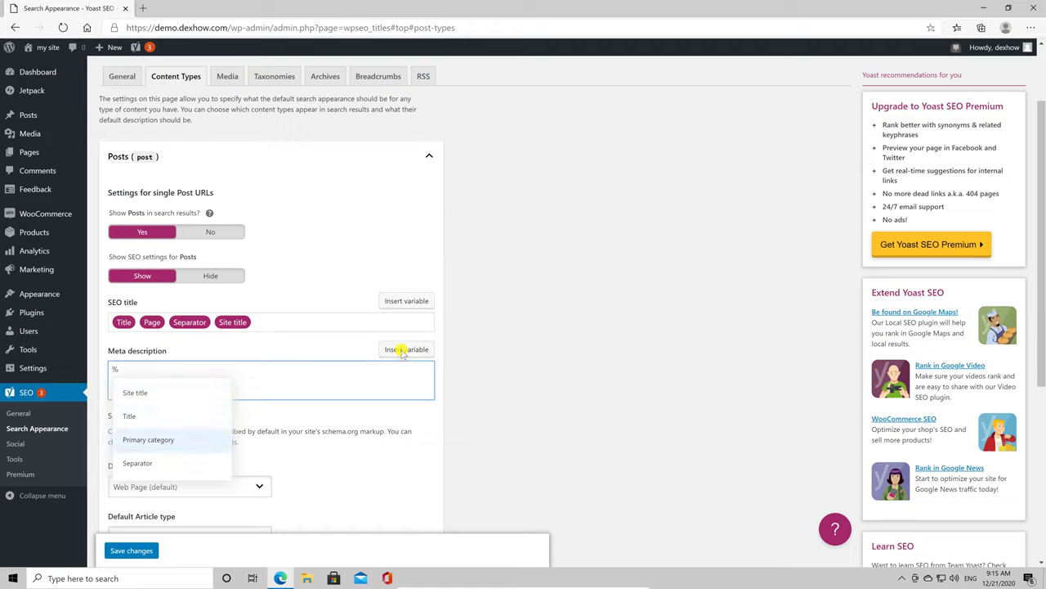
click(150, 439)
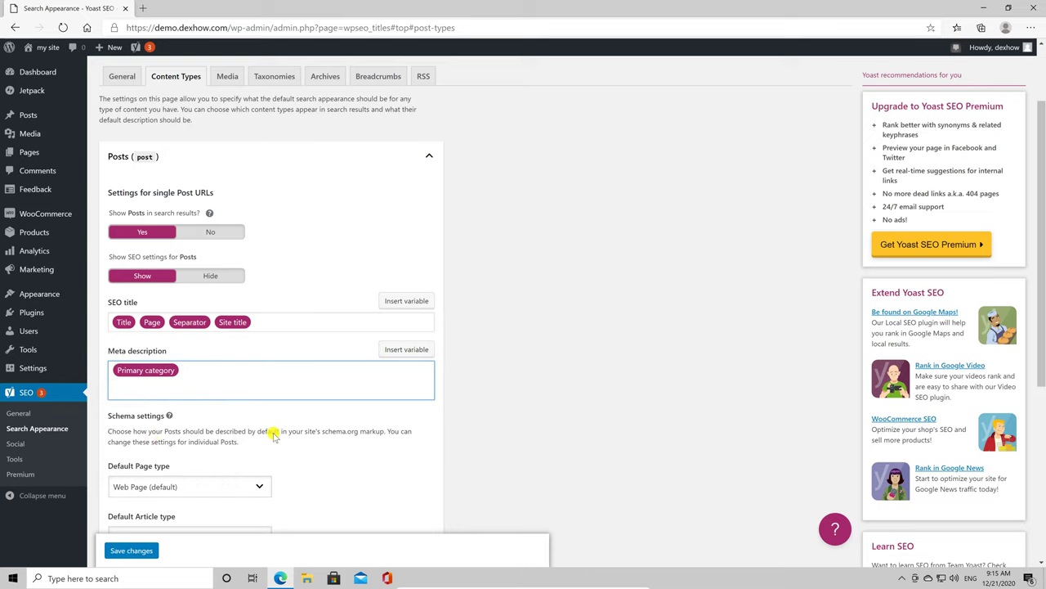
- Expand the Pages and Products content settings and remove the Site title variable from the Products SEO title
scroll(273, 433, down, 1)
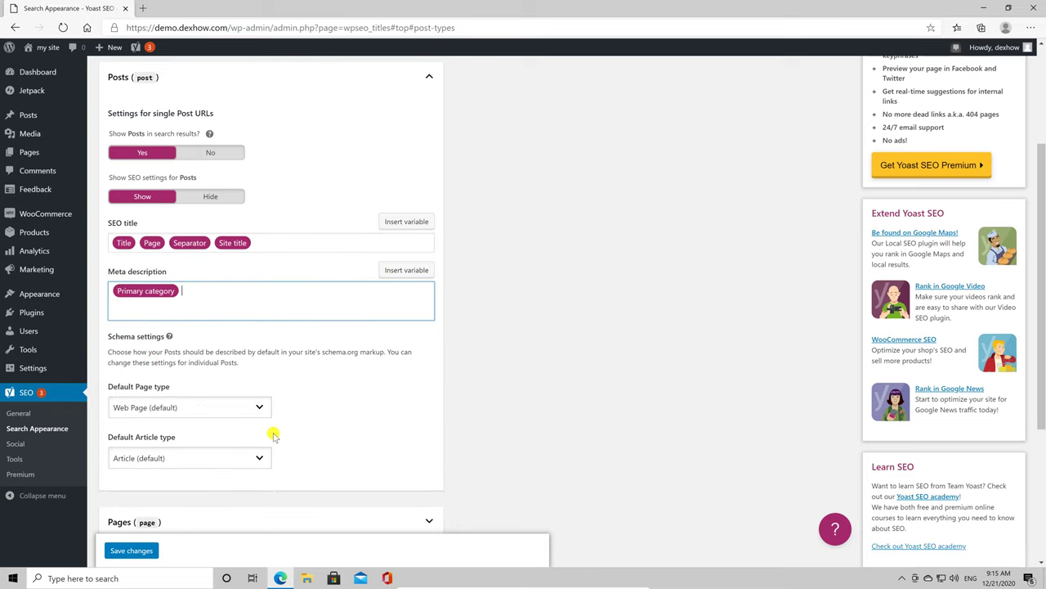
scroll(273, 436, down, 2)
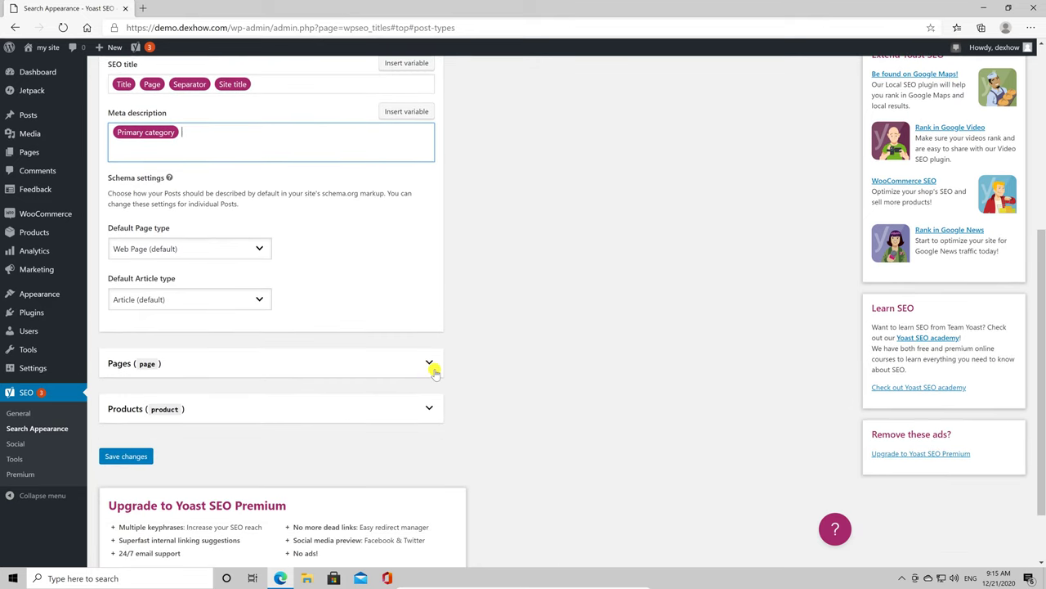
click(431, 367)
scroll(411, 431, down, 3)
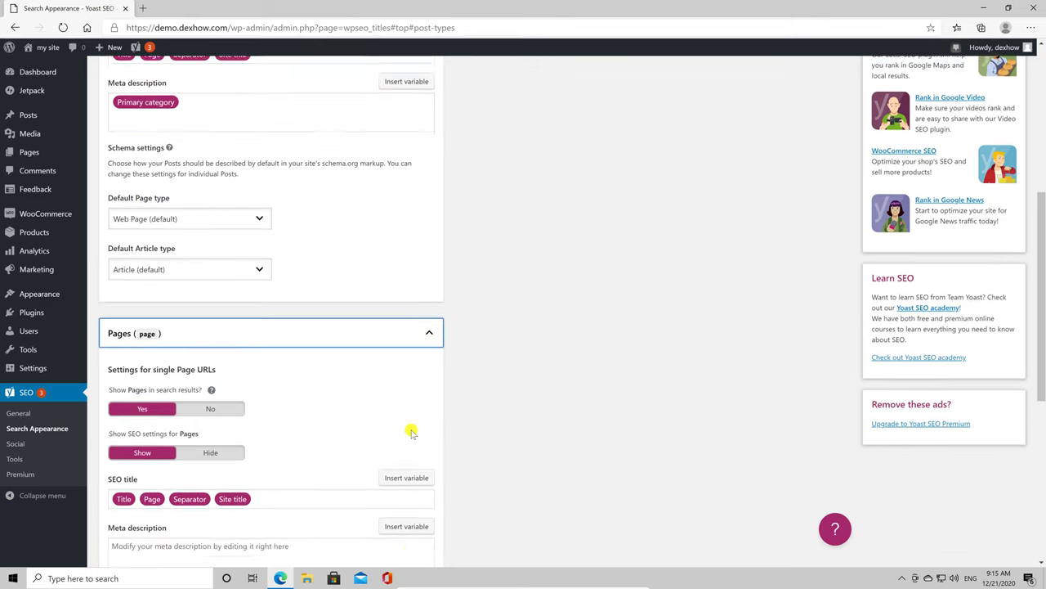
scroll(412, 430, down, 2)
click(430, 364)
scroll(313, 428, down, 2)
click(255, 368)
key(BackSpace)
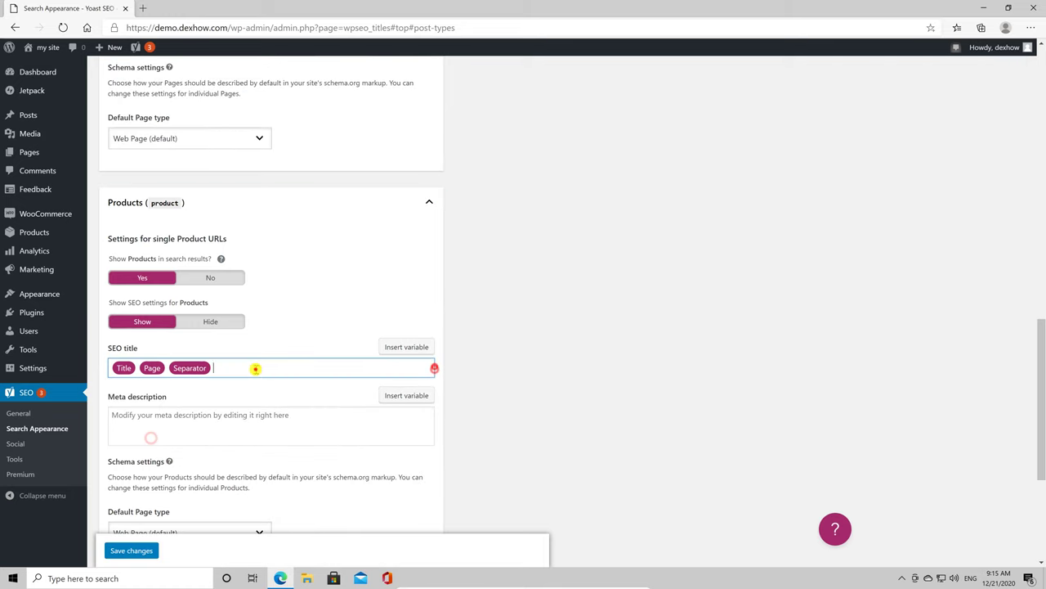
scroll(213, 405, down, 3)
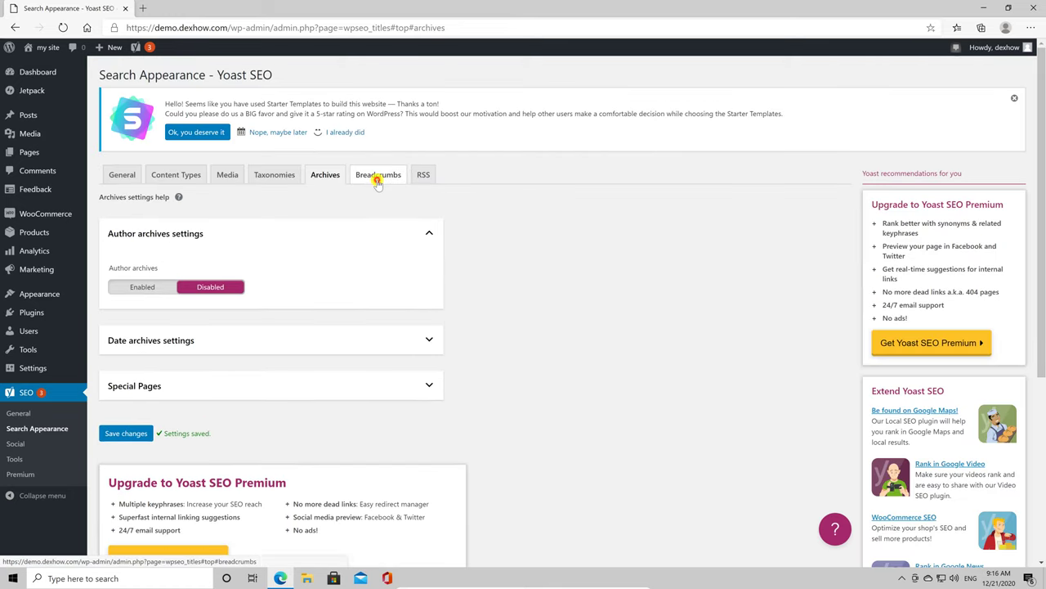
- Enable breadcrumbs, set the last page to Bold and save the breadcrumb settings
click(375, 176)
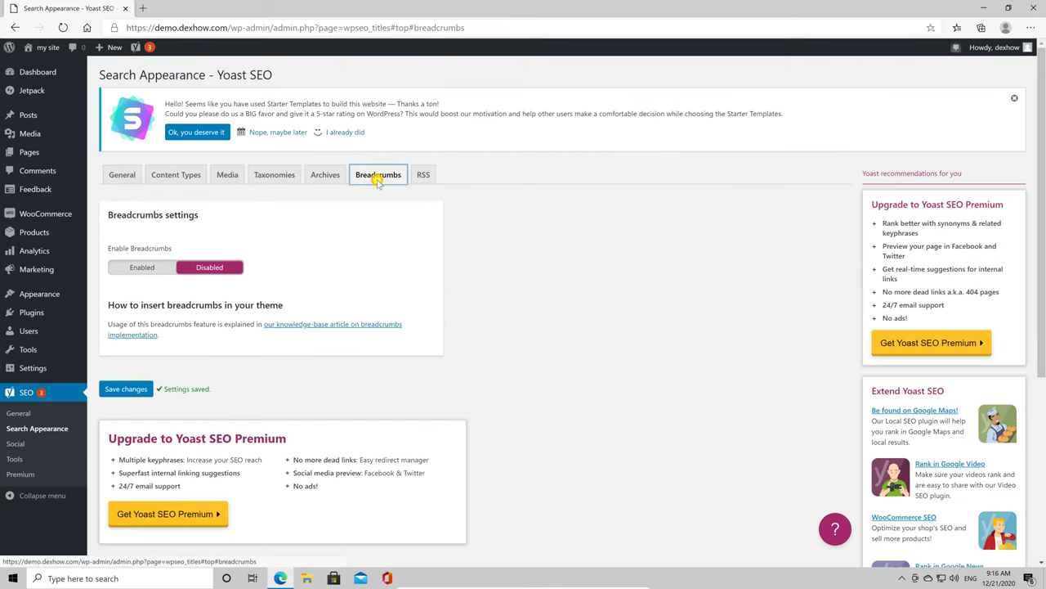
click(145, 268)
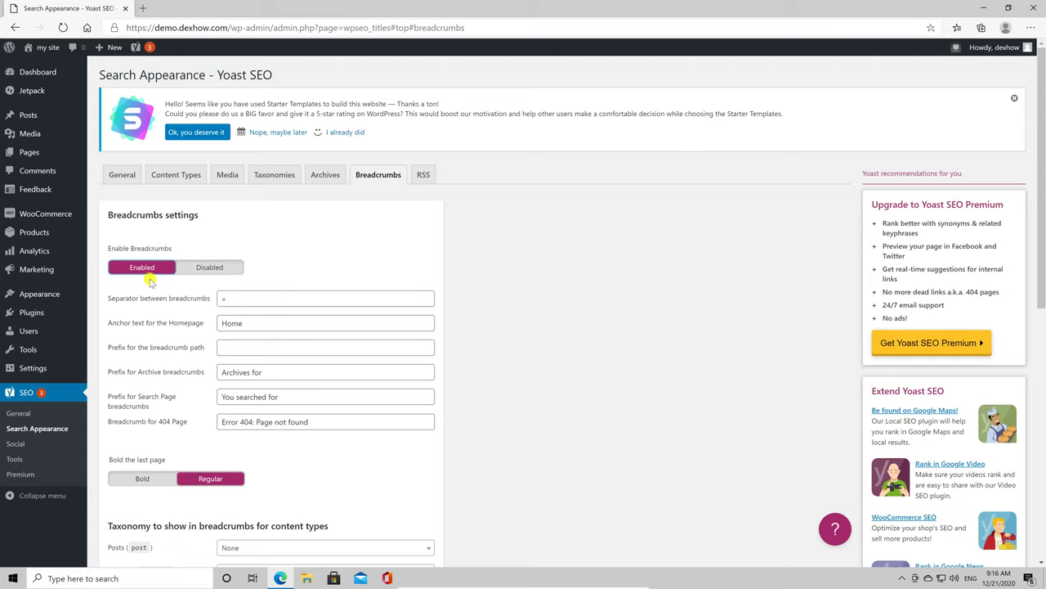
click(143, 479)
scroll(156, 468, down, 3)
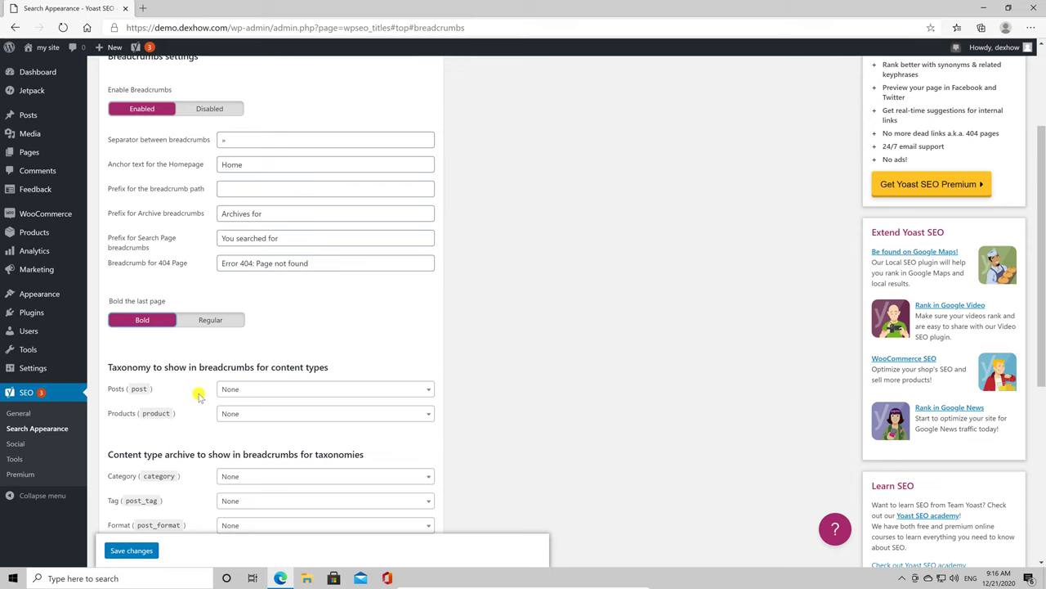
scroll(199, 394, down, 1)
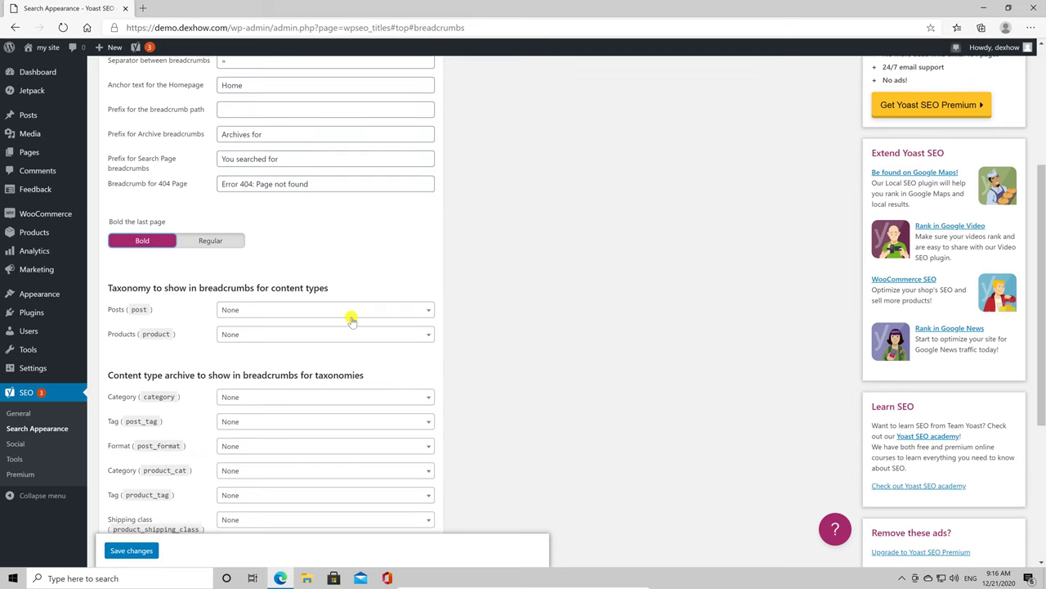
click(369, 307)
click(344, 264)
scroll(194, 401, down, 3)
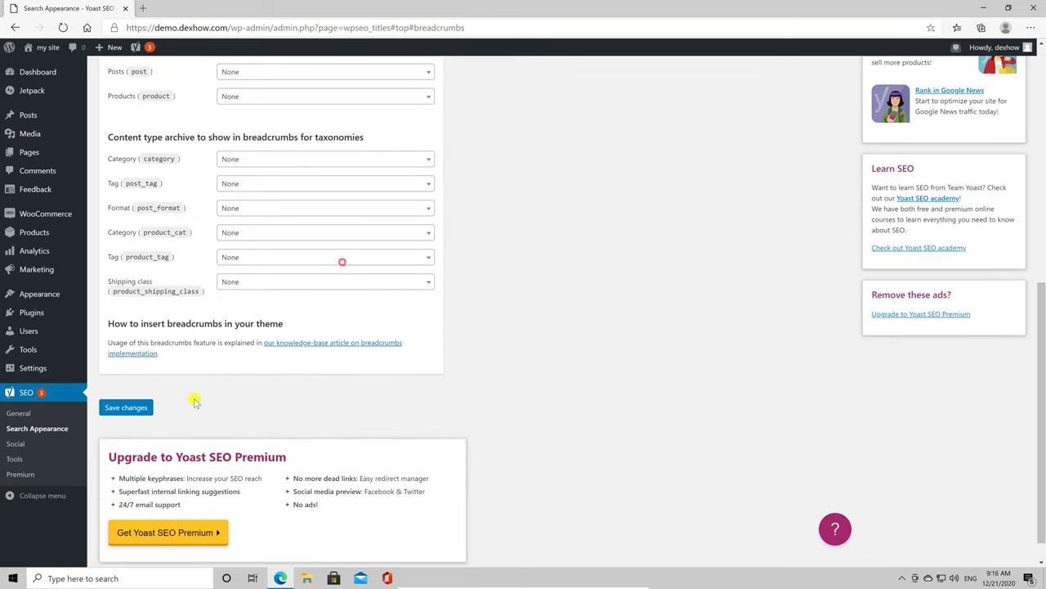
click(129, 405)
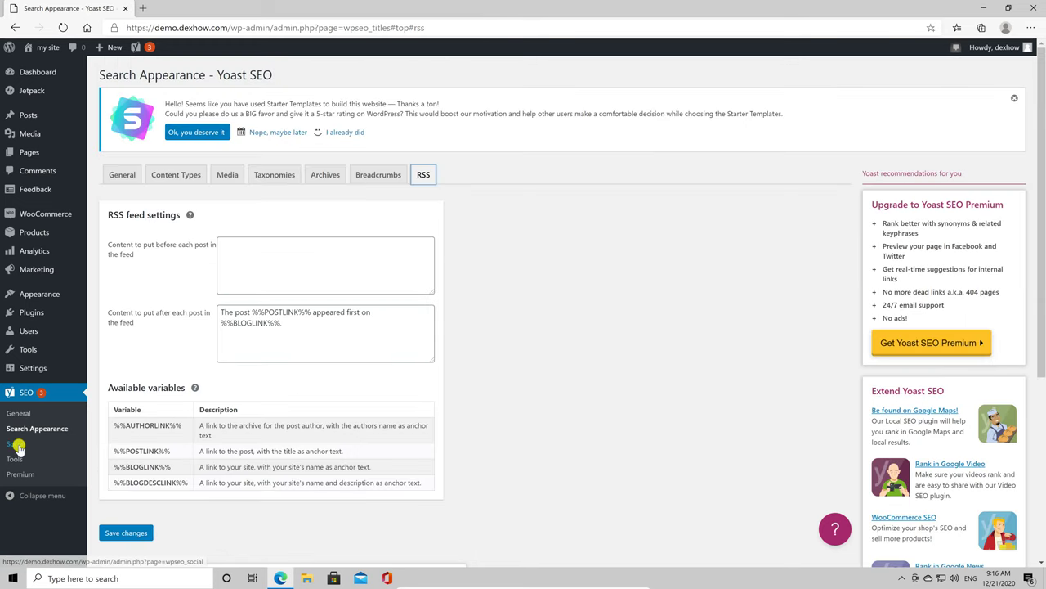
- Review Yoast SEO's social account, Facebook and Twitter settings and its built-in tools
click(18, 444)
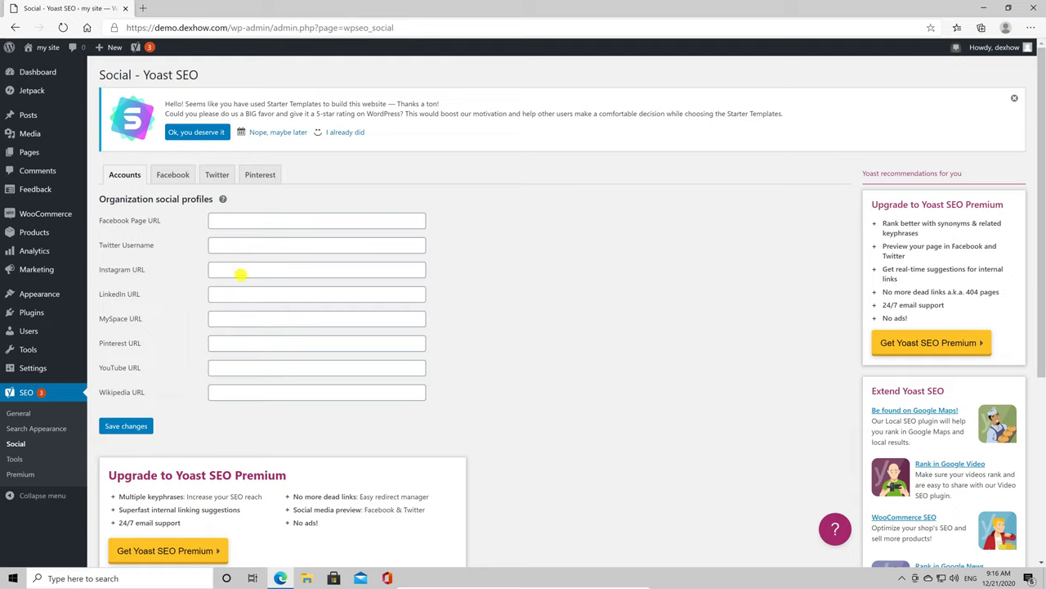
click(168, 176)
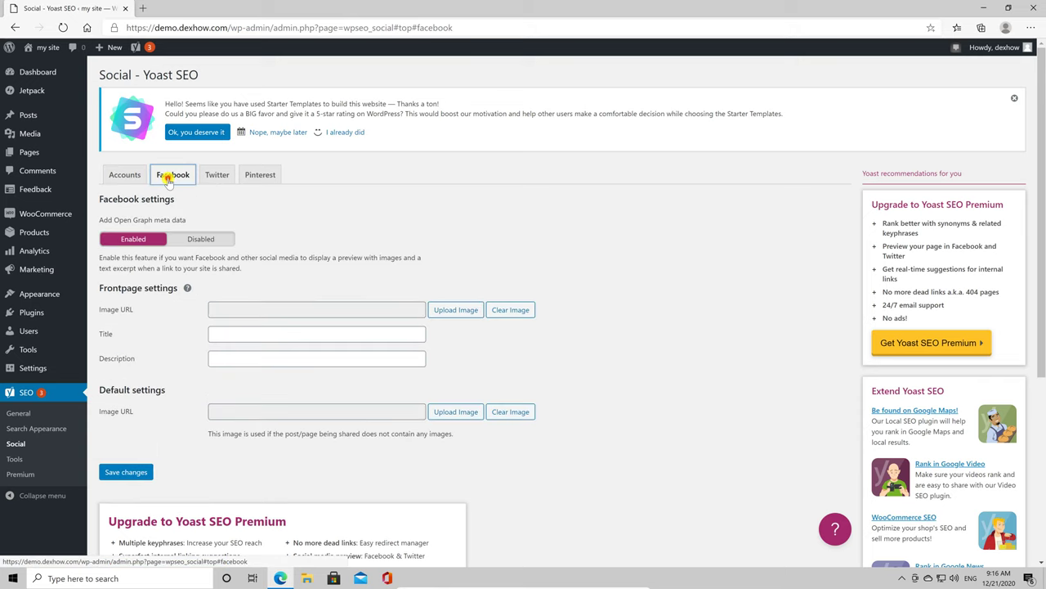
click(214, 176)
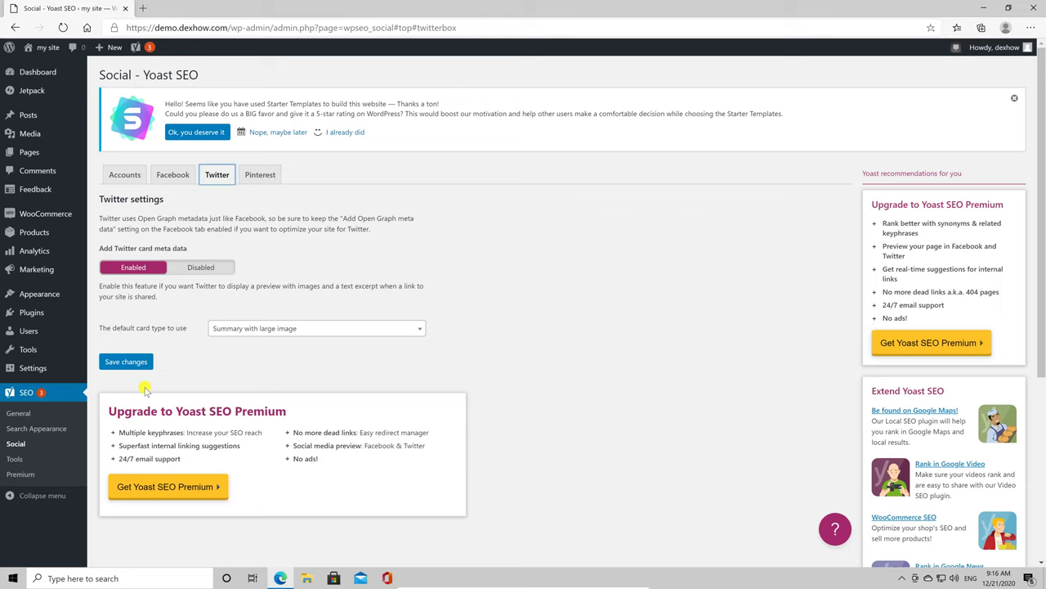
click(14, 459)
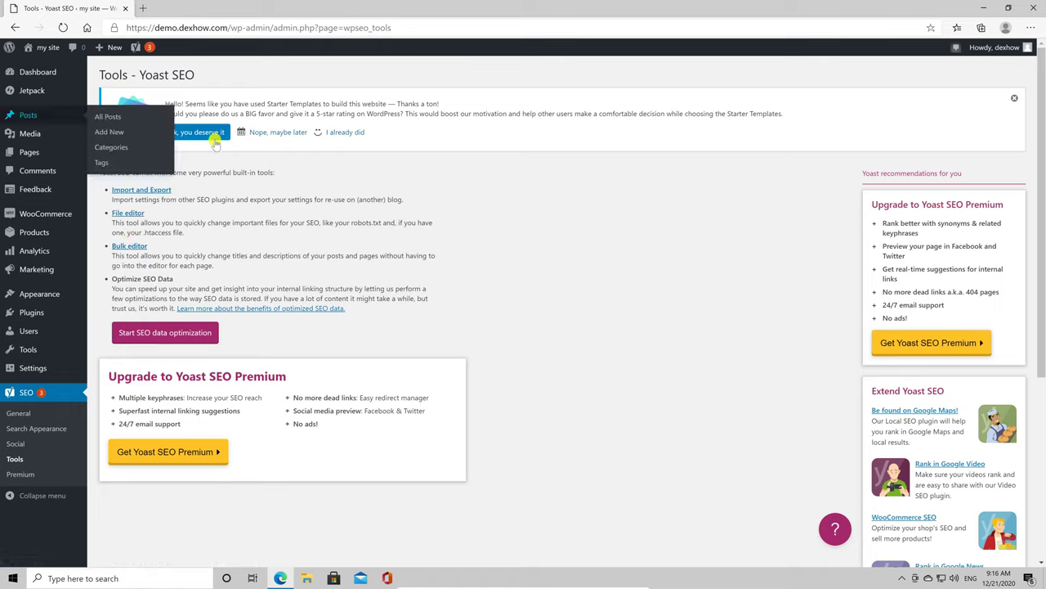
- Open the first "test" post for editing and look over its Yoast SEO fields
click(107, 117)
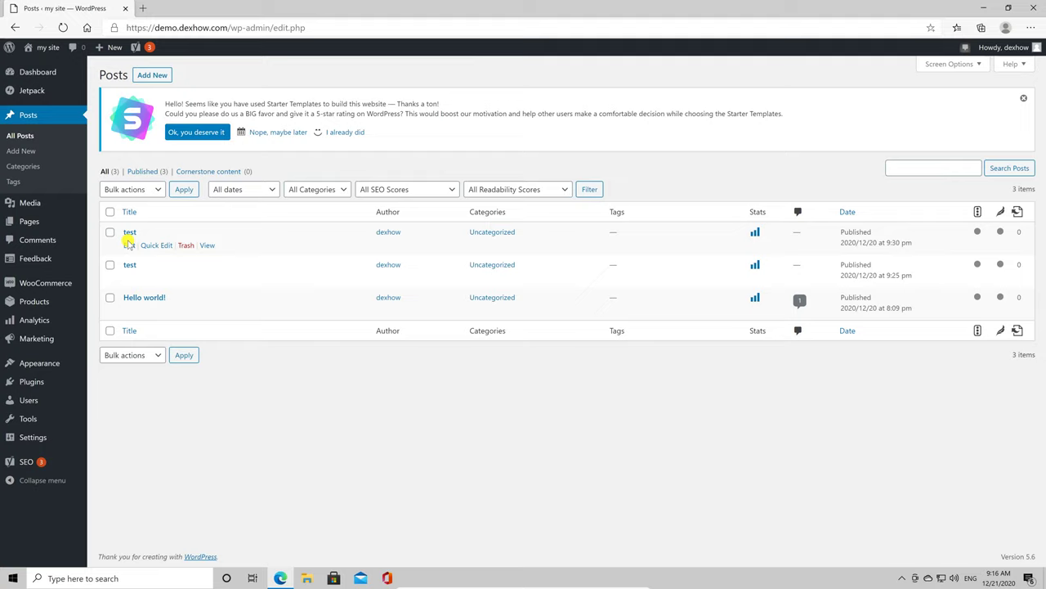
click(128, 243)
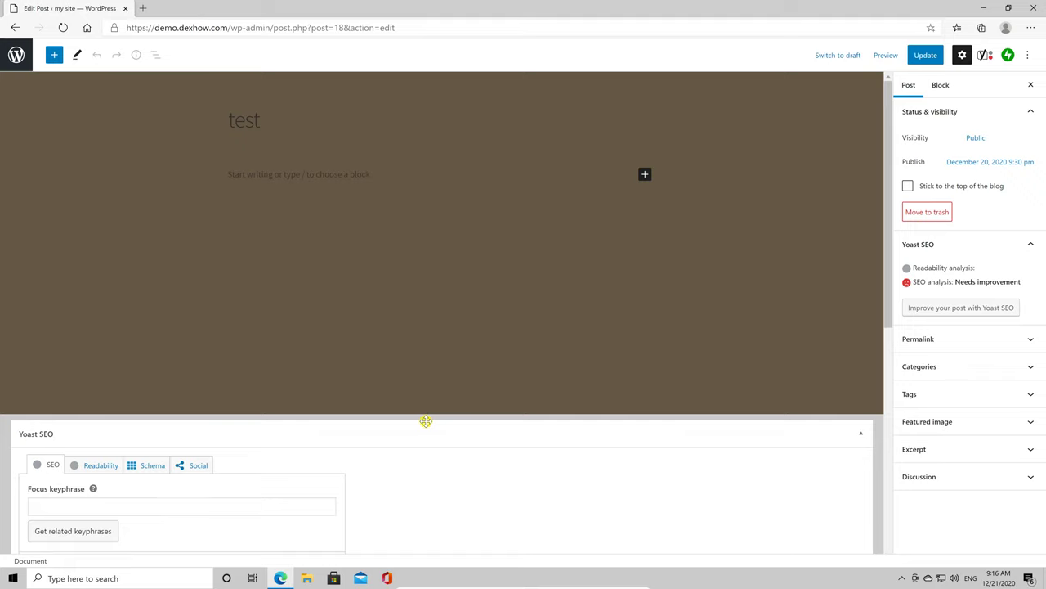
scroll(262, 487, down, 5)
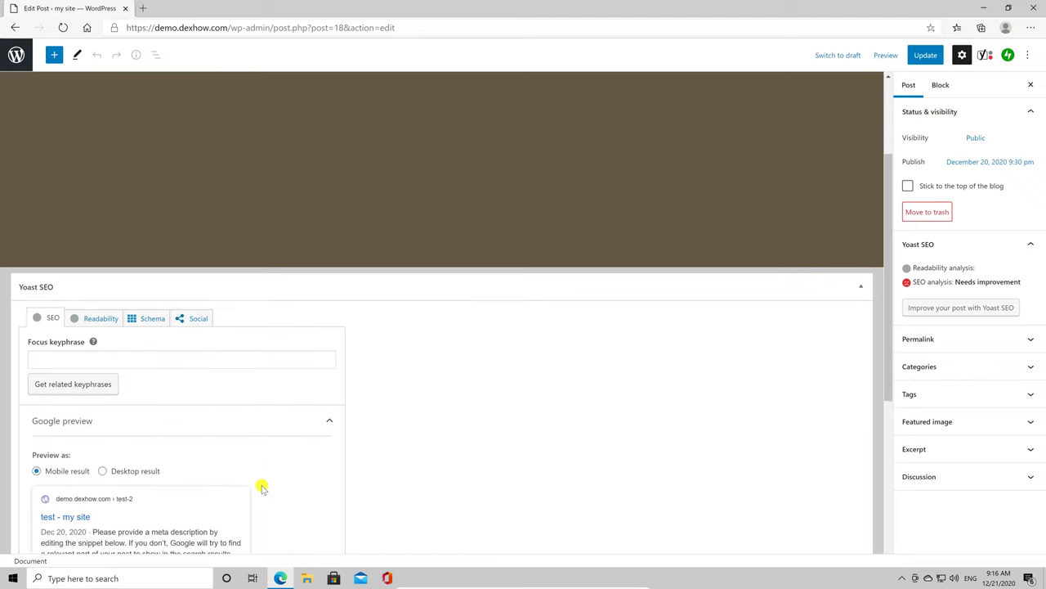
scroll(261, 487, down, 1)
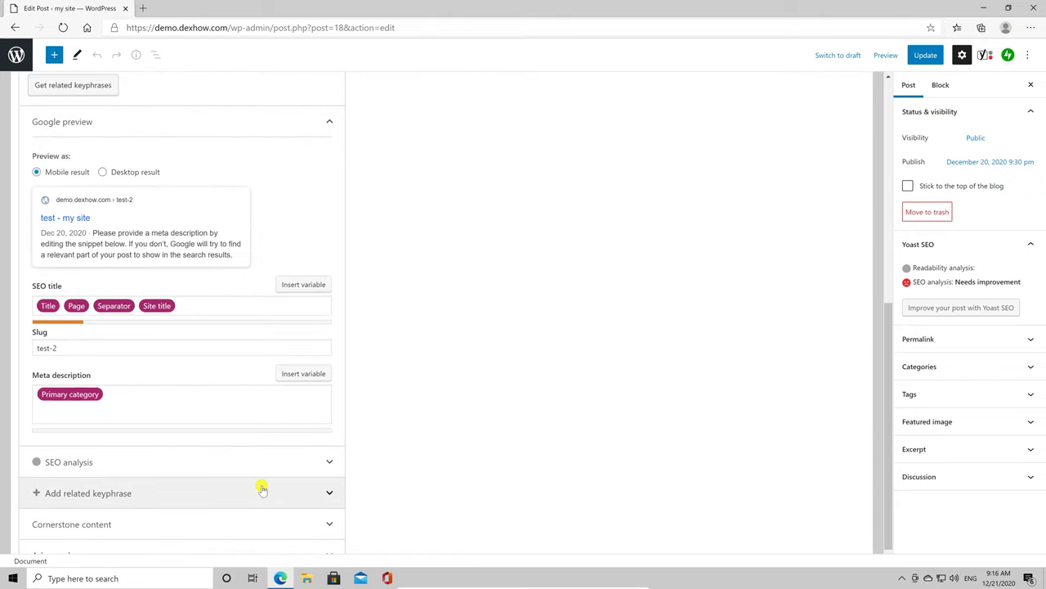
scroll(261, 487, up, 4)
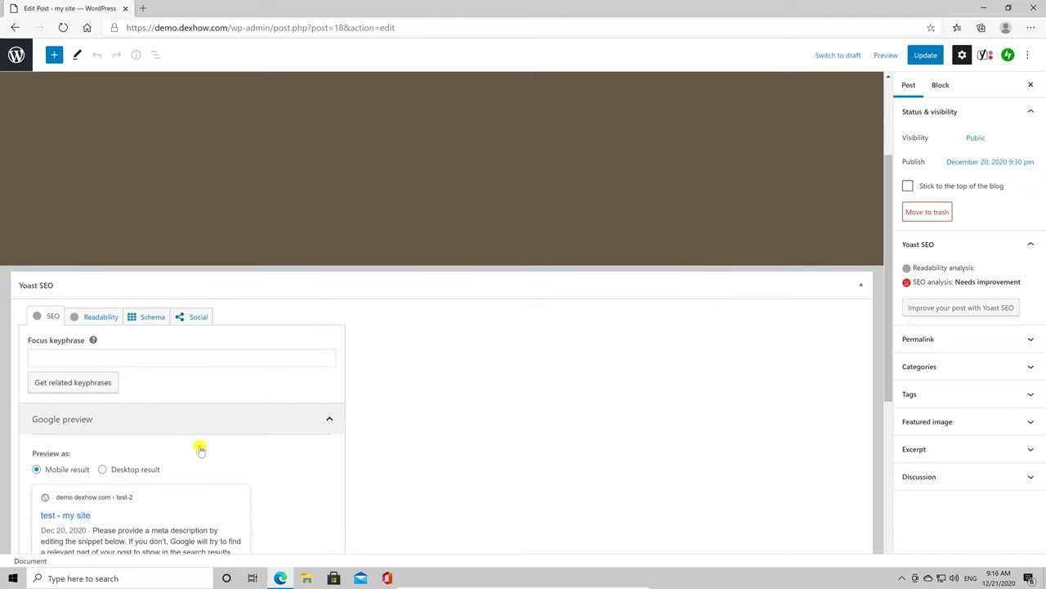
- Set the post's focus keyphrase to "computers" and request related keyphrases
click(68, 361)
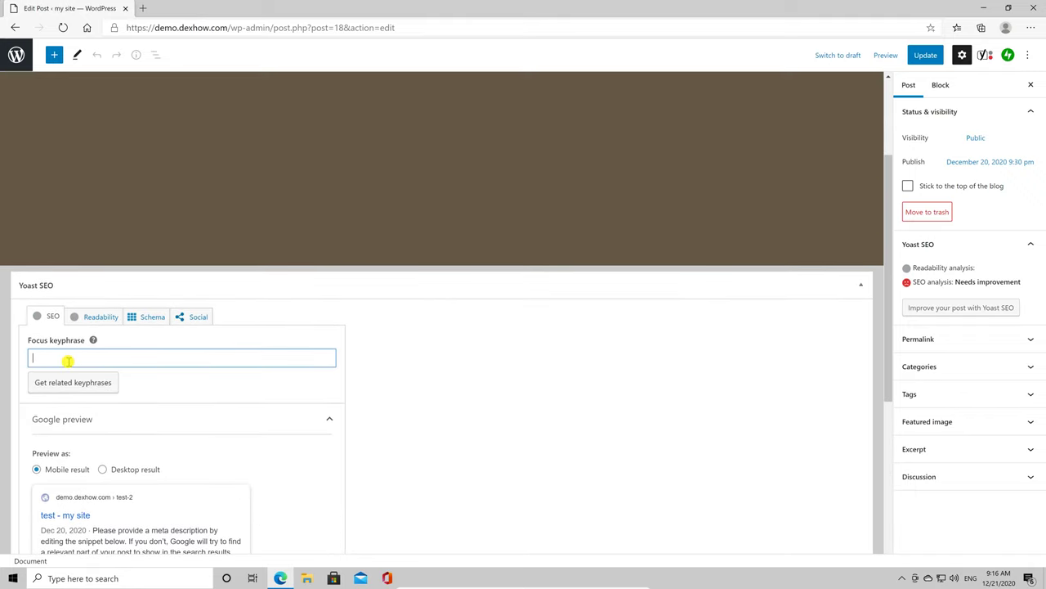
text(computer)
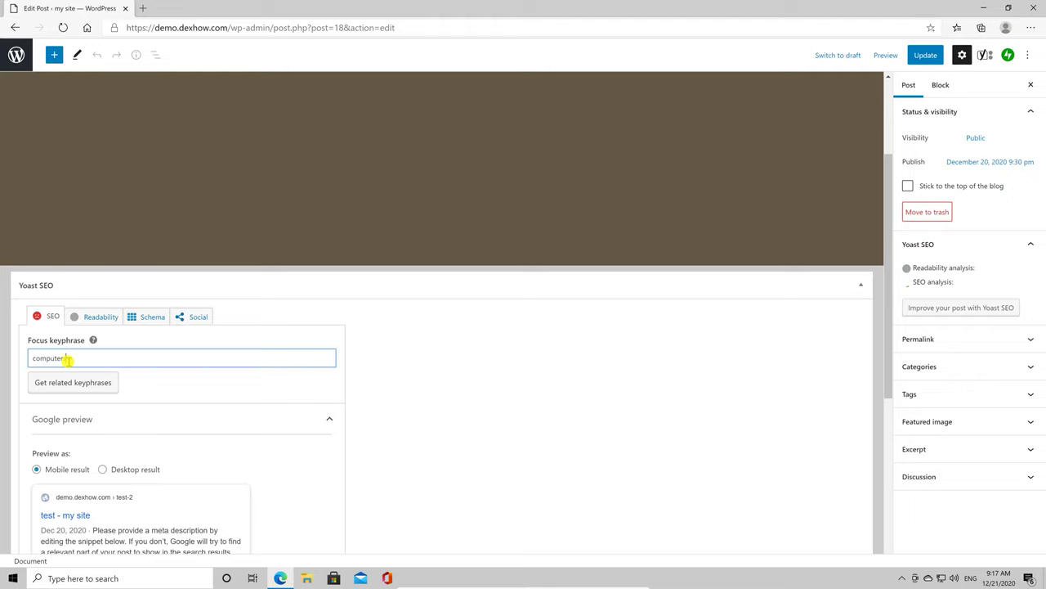
text(s)
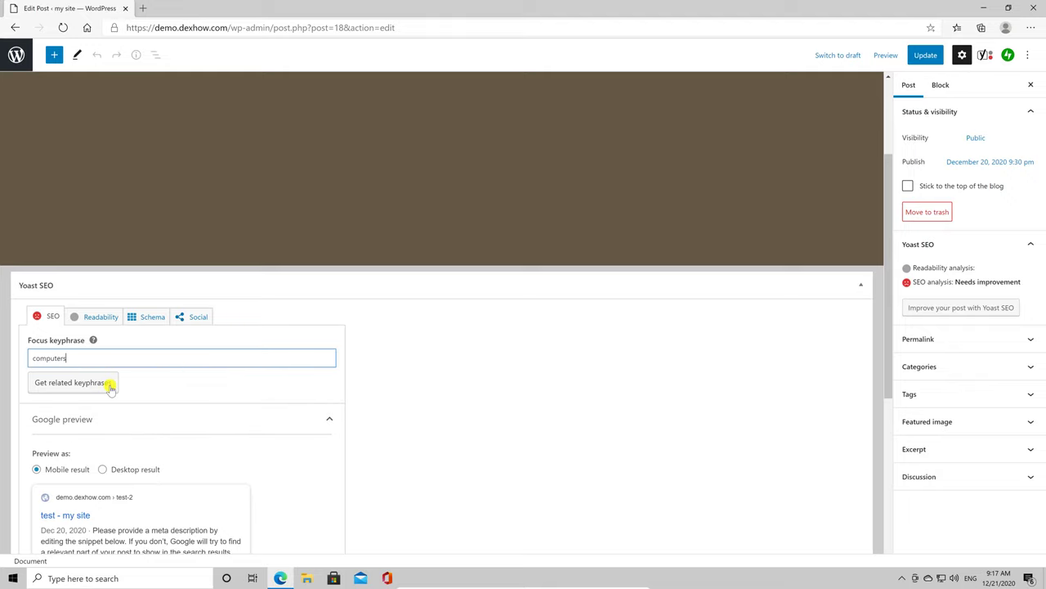
click(110, 387)
scroll(283, 465, down, 3)
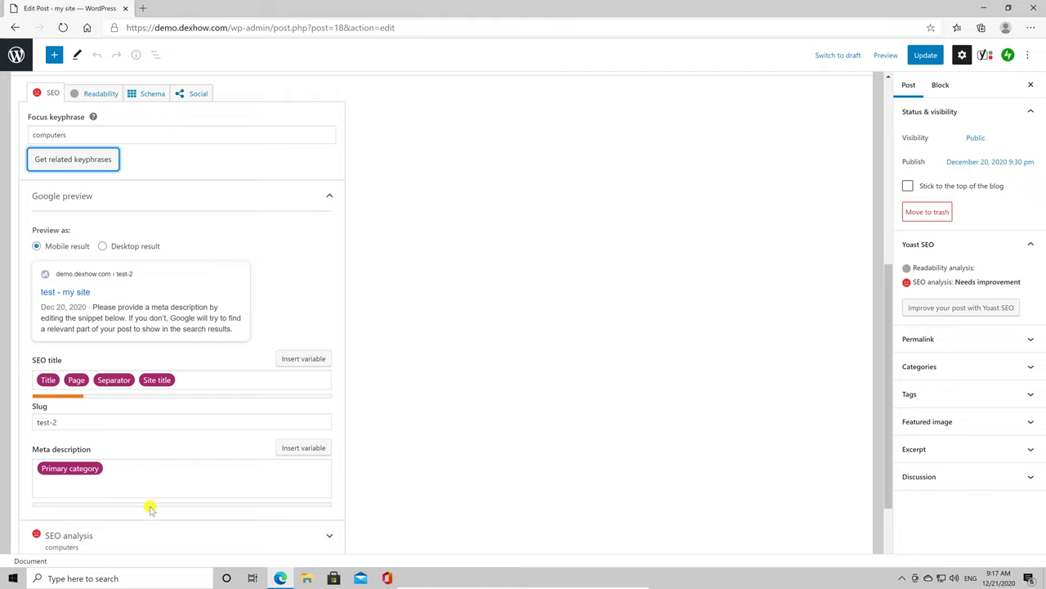
scroll(150, 509, down, 2)
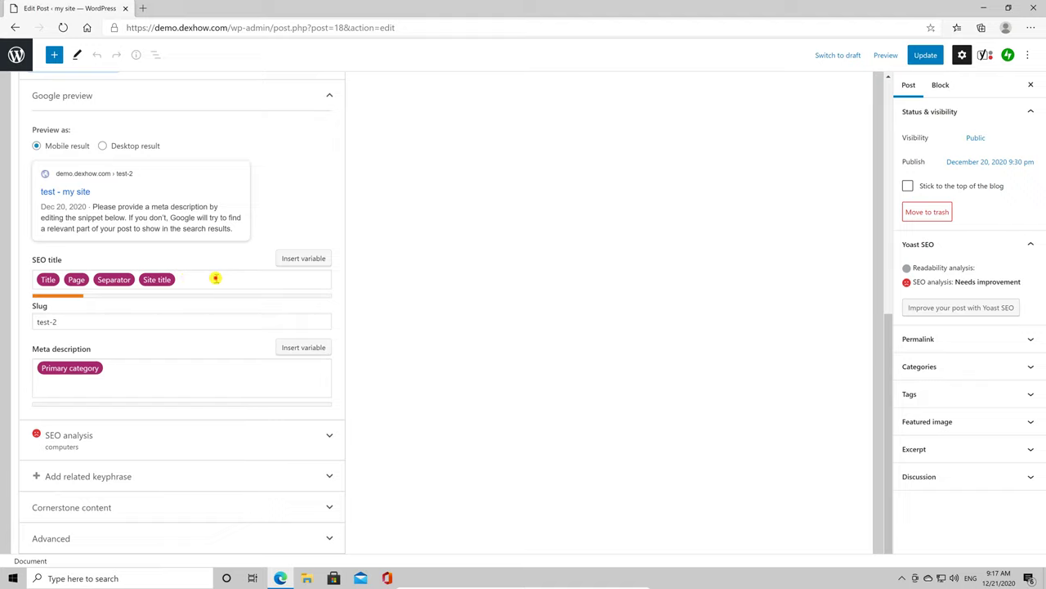
- Review the post's SEO title and slug fields and its readability analysis
click(215, 278)
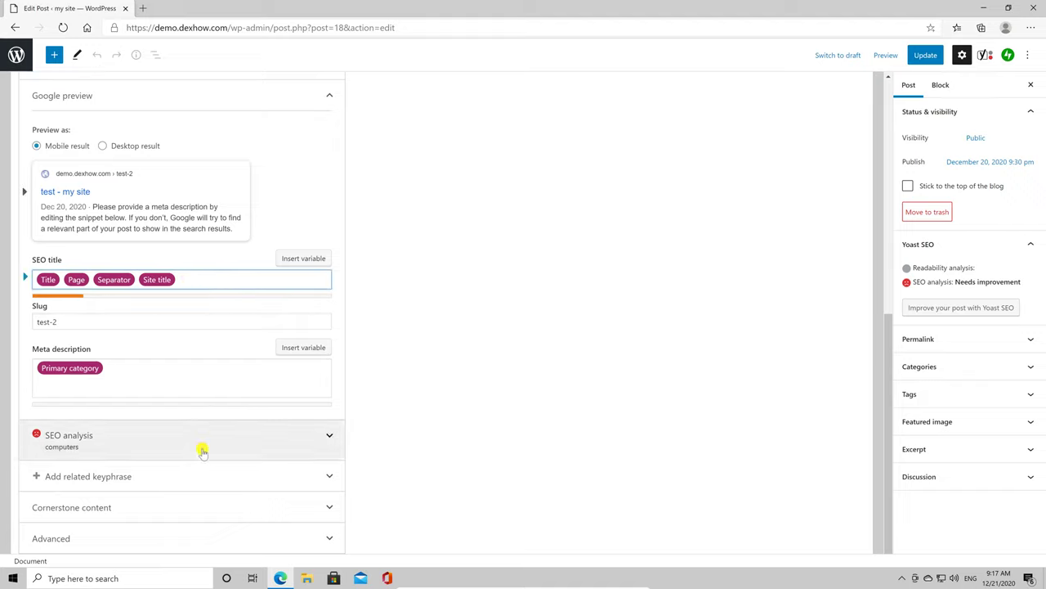
scroll(70, 444, up, 2)
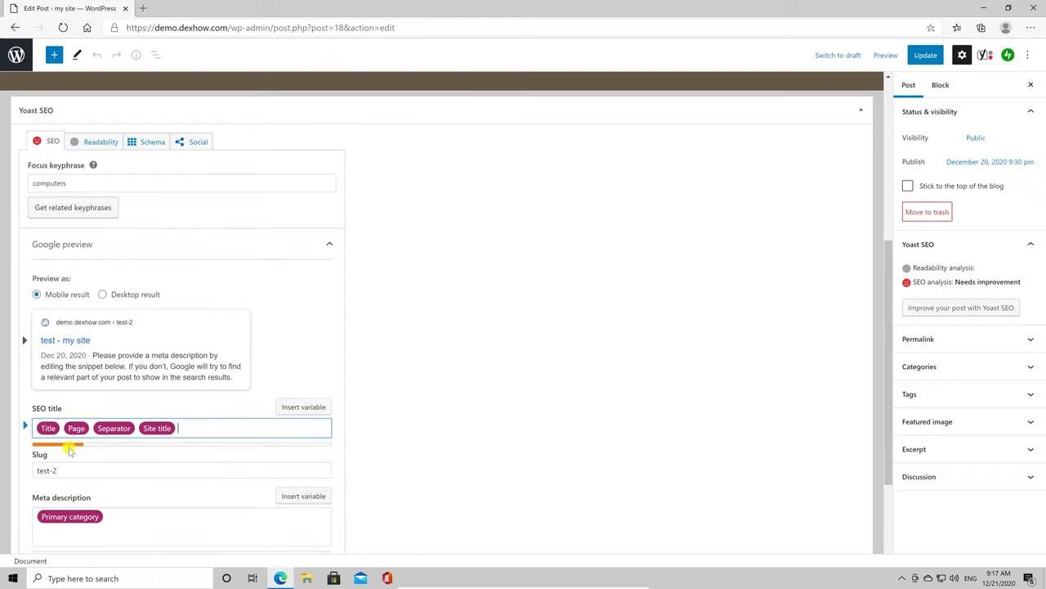
click(71, 469)
scroll(143, 460, up, 4)
scroll(204, 399, down, 1)
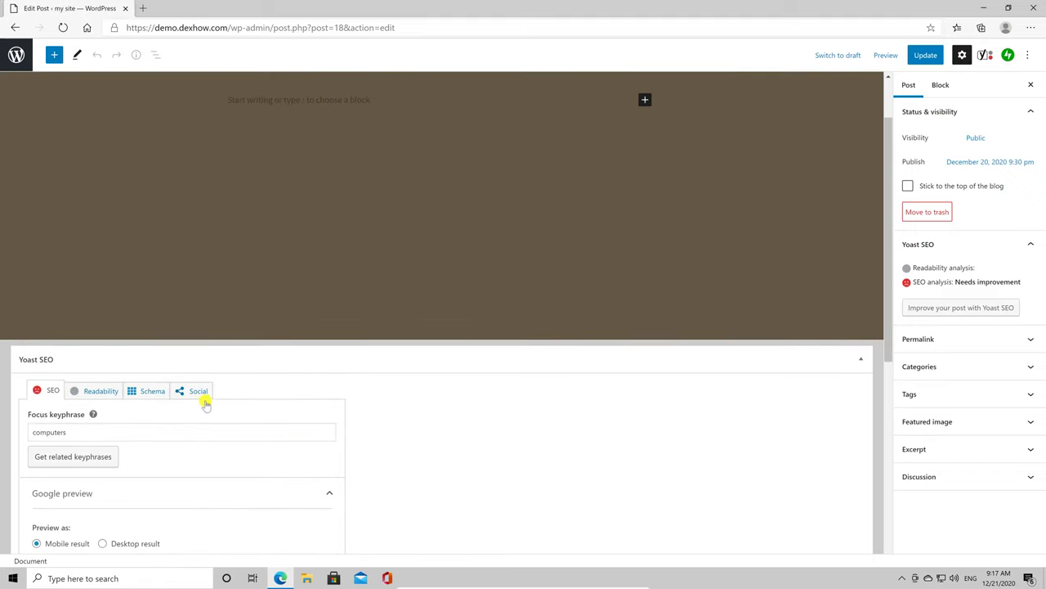
click(110, 391)
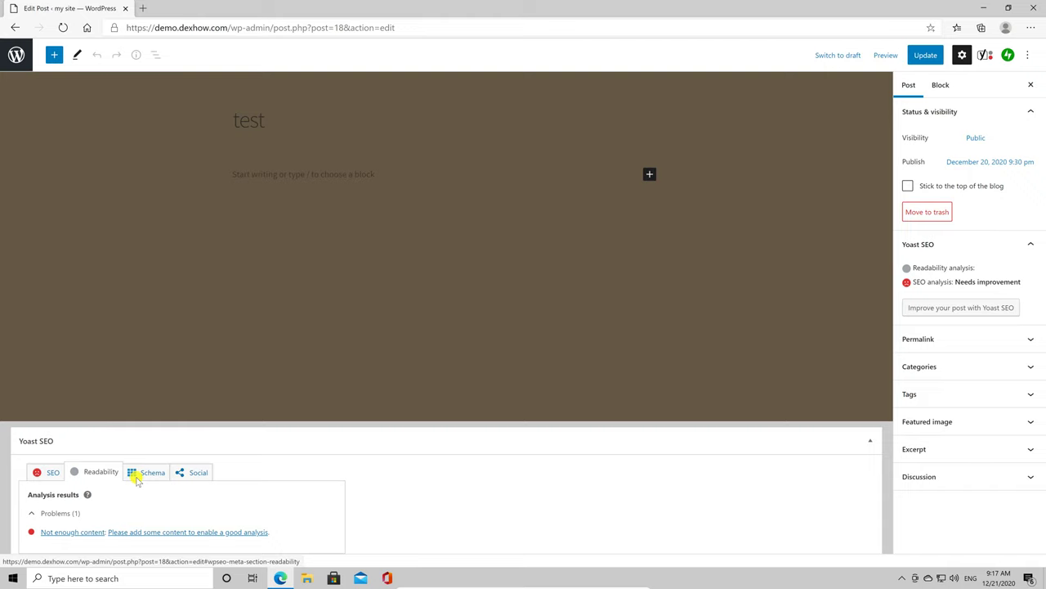
- Set the post's Facebook image to the laptop typing photo from the media library in the Yoast social settings
scroll(188, 426, down, 2)
click(200, 332)
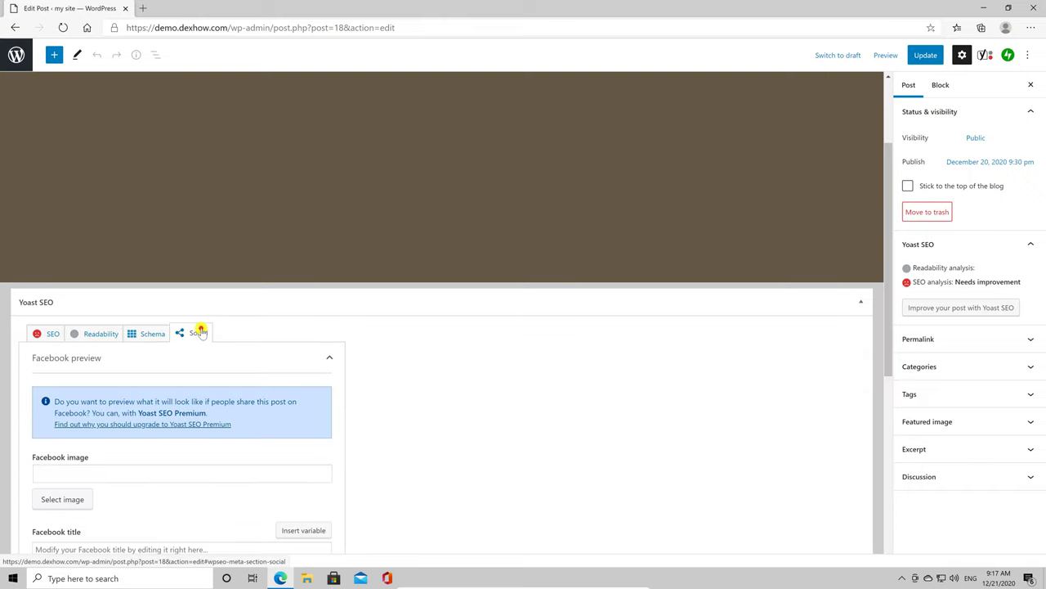
scroll(203, 466, down, 3)
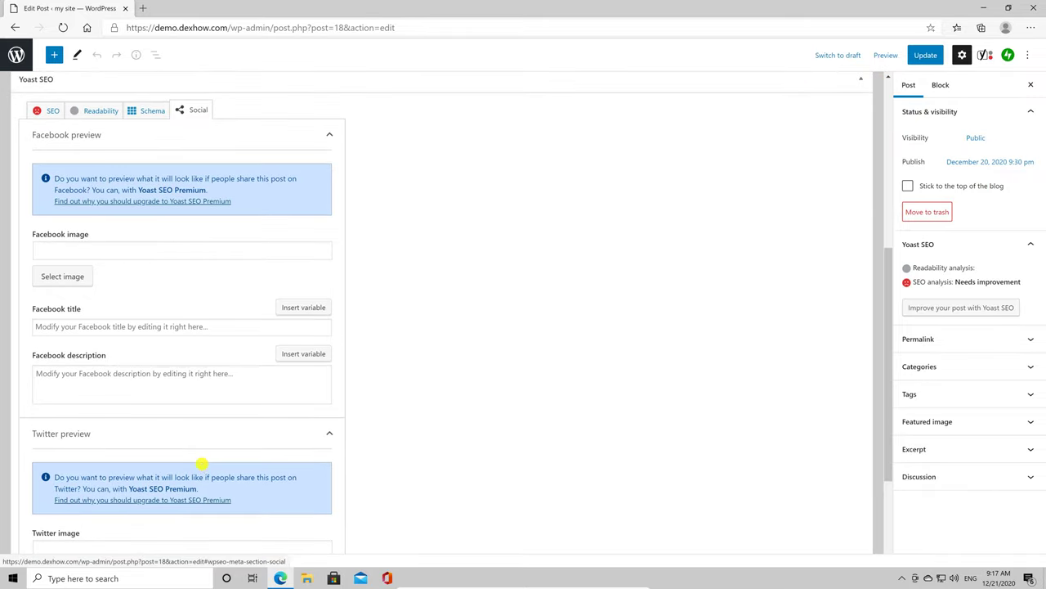
click(72, 279)
click(79, 187)
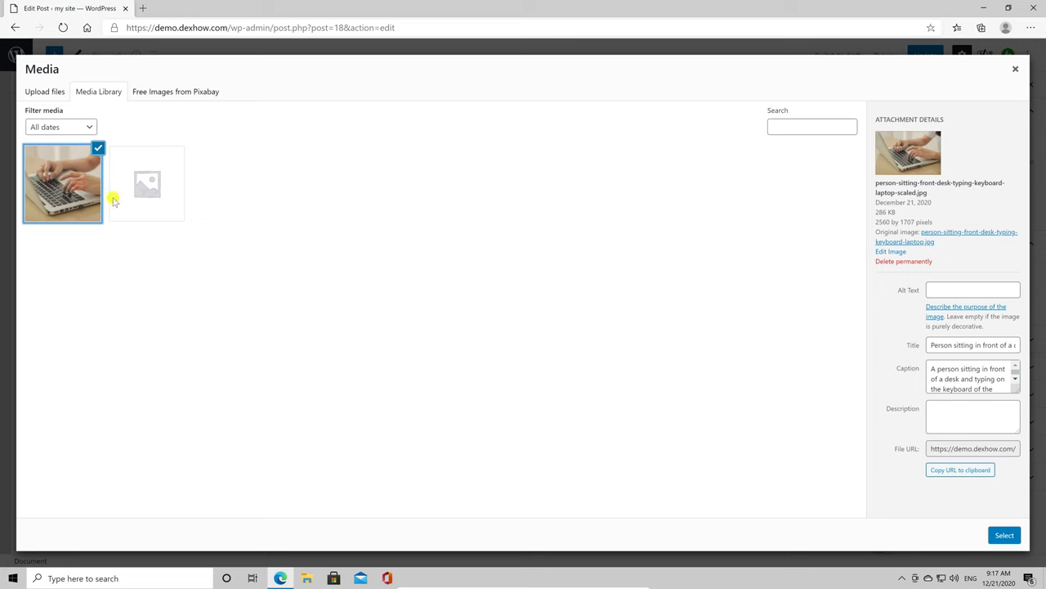
click(1007, 535)
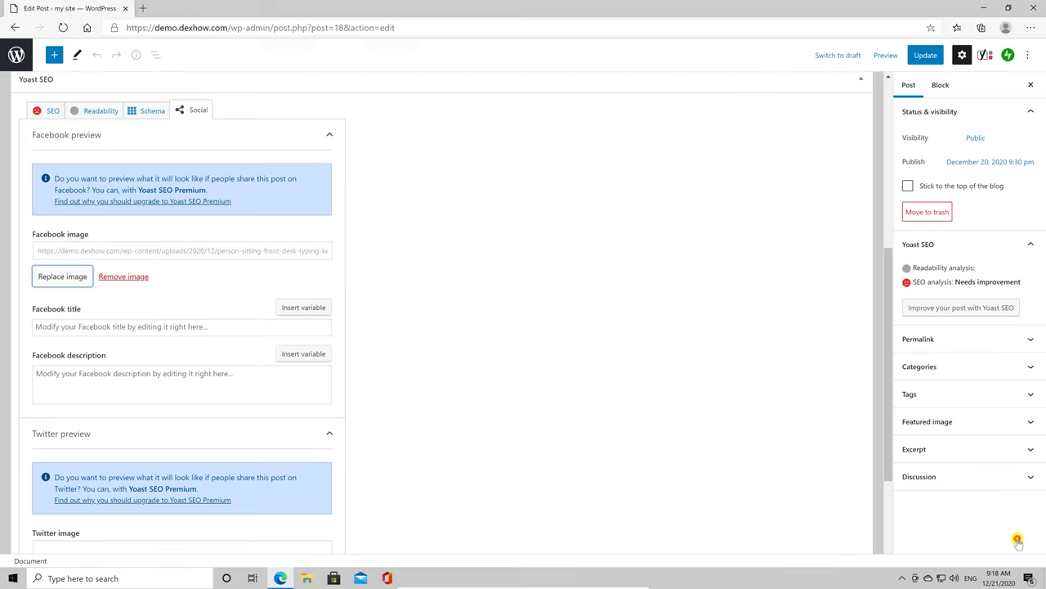
- Enter "test" as both the Facebook title and the Facebook description
click(174, 326)
text(test)
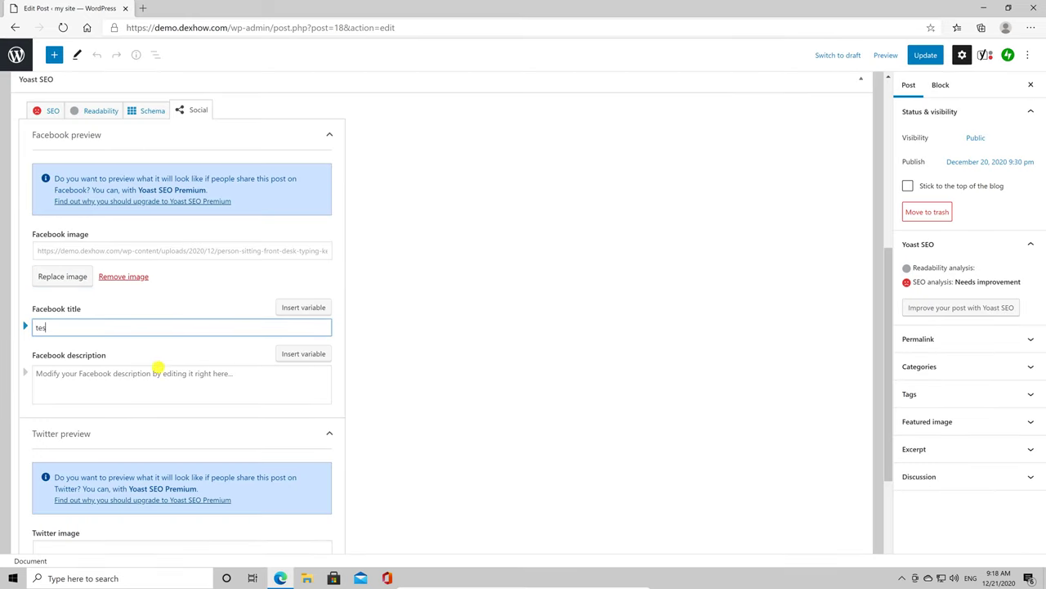
click(147, 390)
text(test)
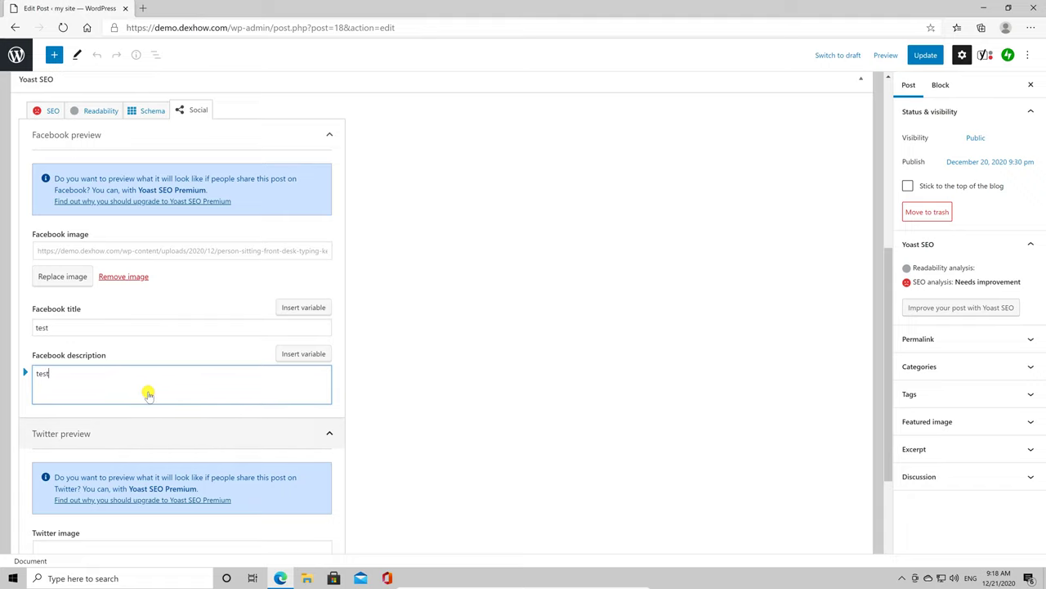
click(398, 429)
- Choose the laptop typing photo from the media library as the post's Twitter image
scroll(266, 466, down, 1)
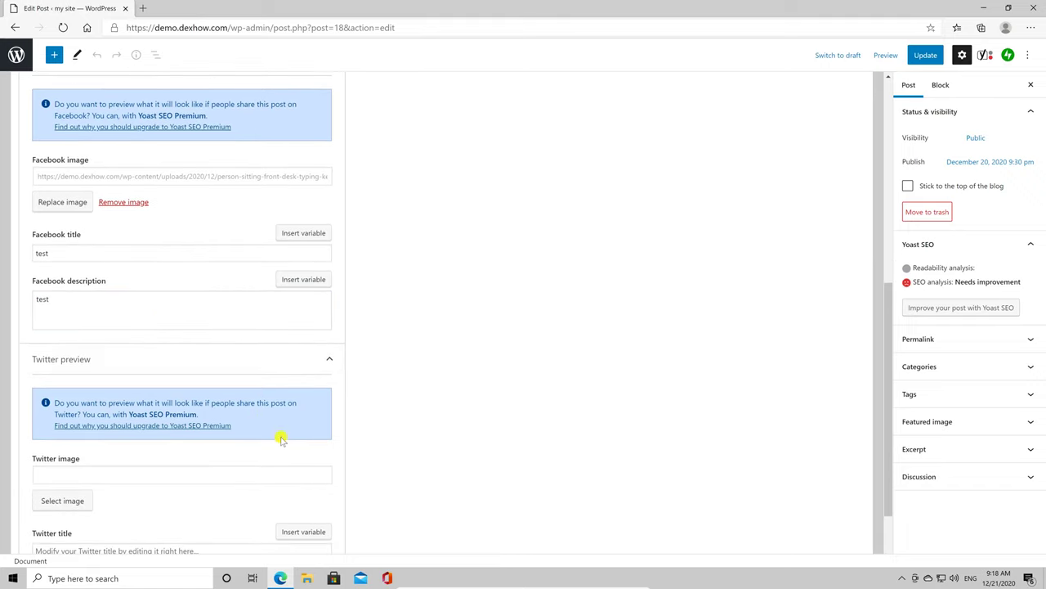
click(325, 358)
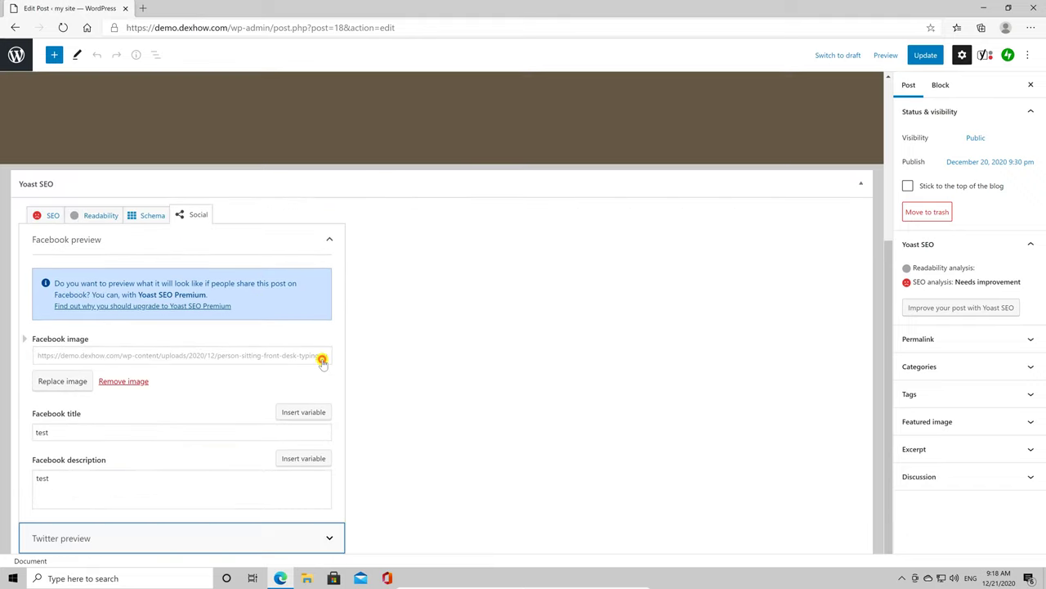
click(235, 537)
scroll(241, 505, down, 1)
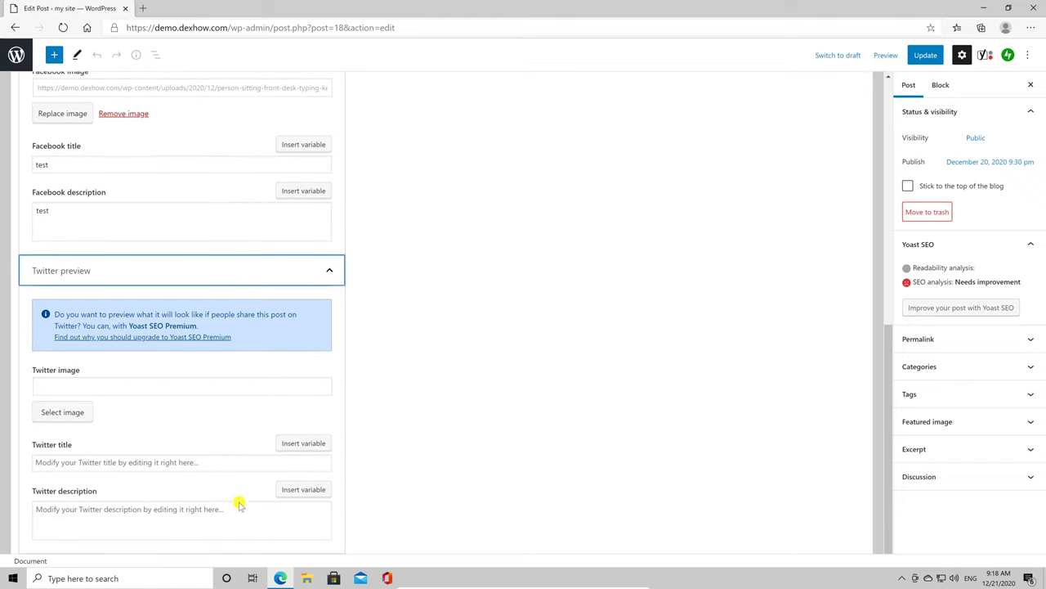
click(64, 415)
click(93, 204)
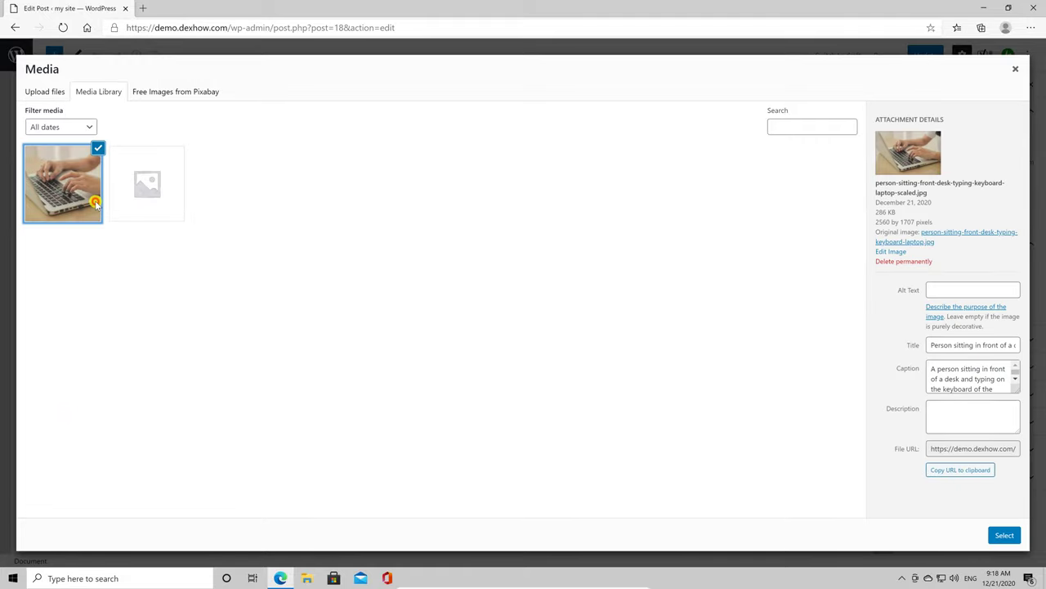